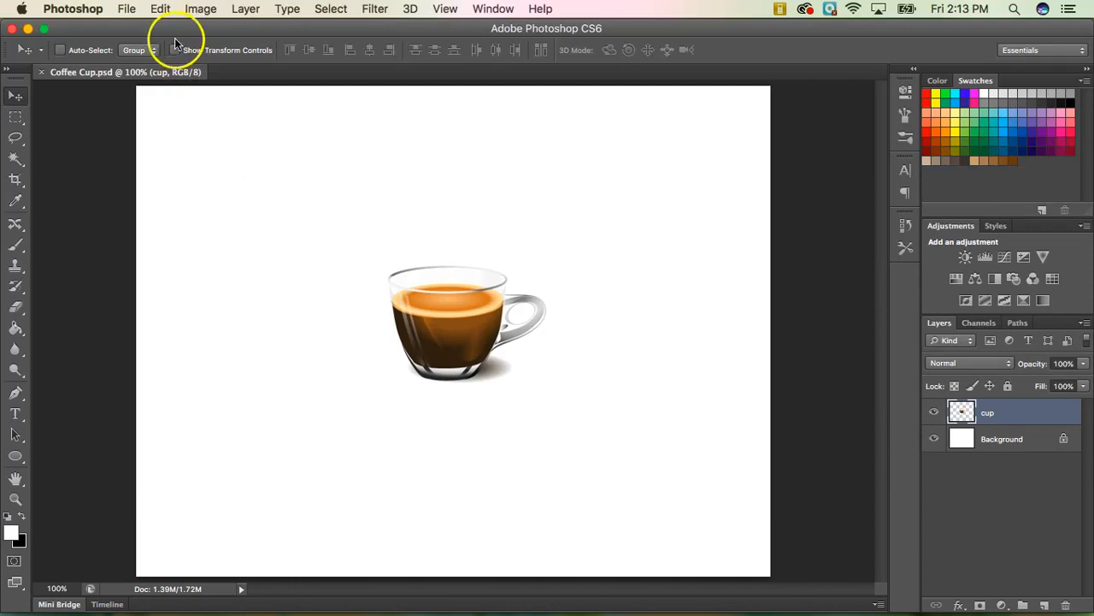
Create a new 17 × 14 inch, 72 ppi RGB Color document with a white background.
left_click(127, 8)
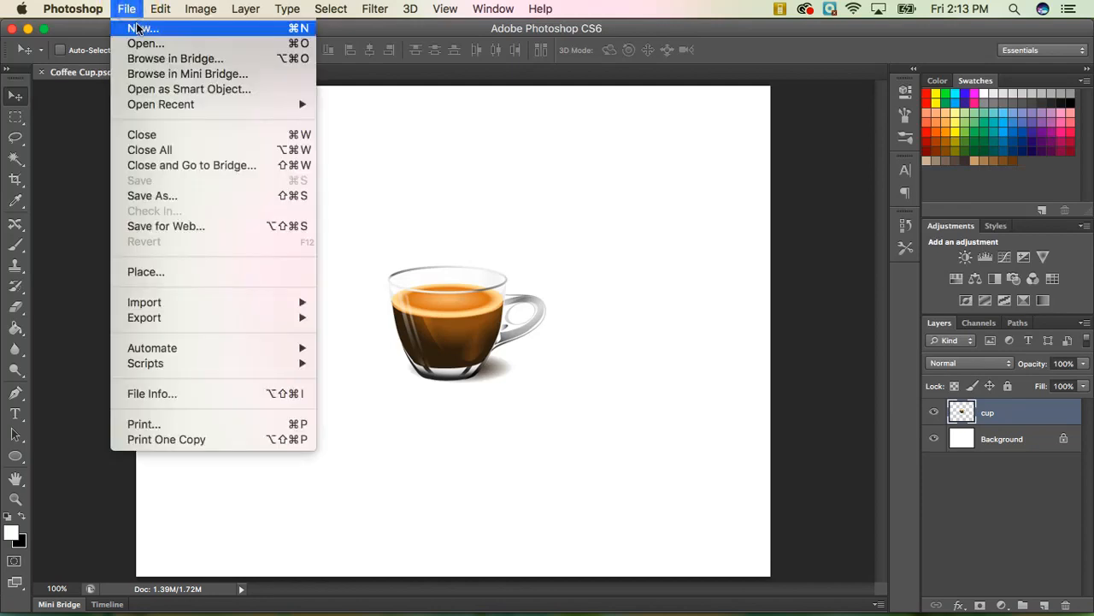
left_click(134, 28)
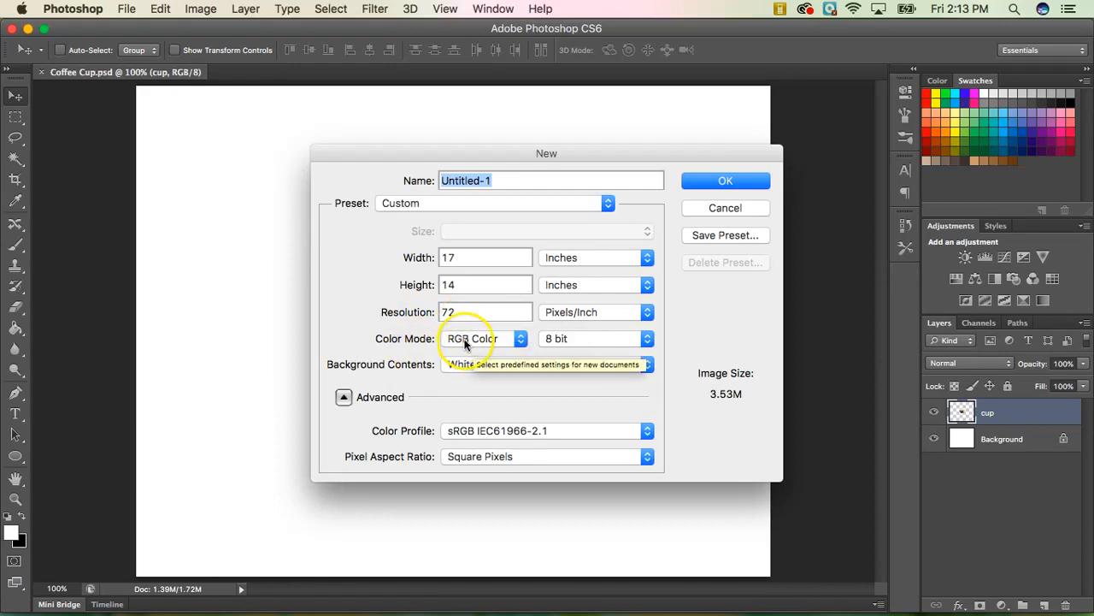
left_click(520, 339)
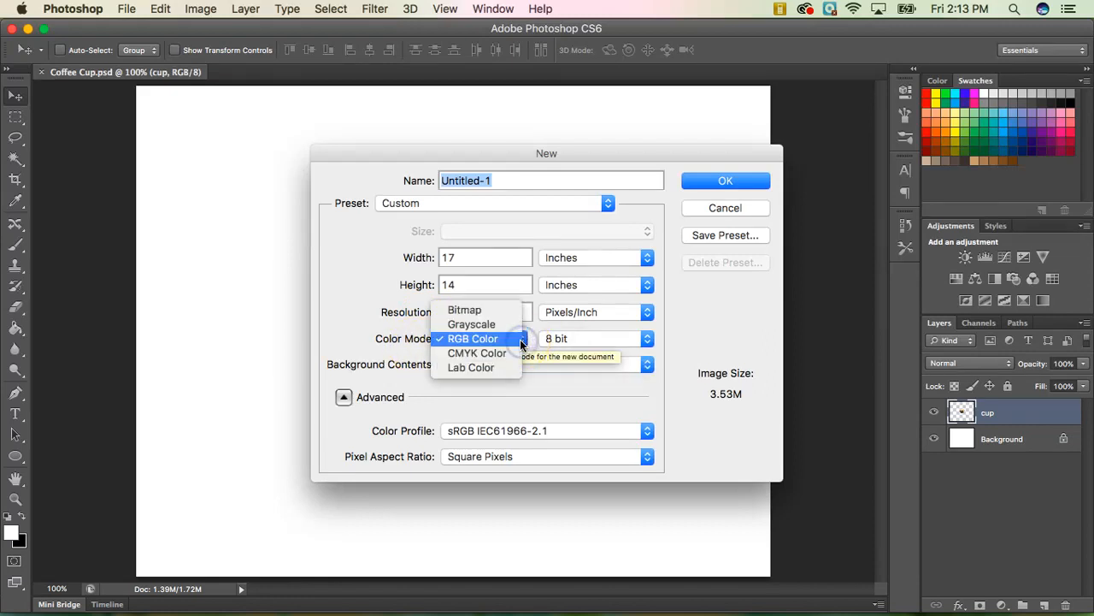
left_click(521, 342)
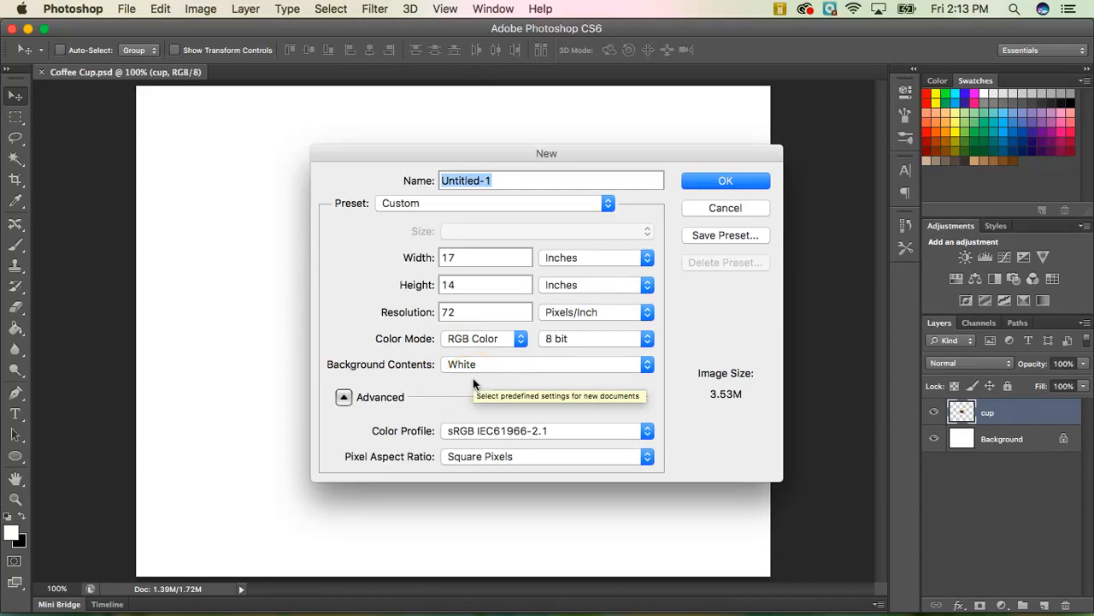
left_click(715, 182)
left_click(708, 187)
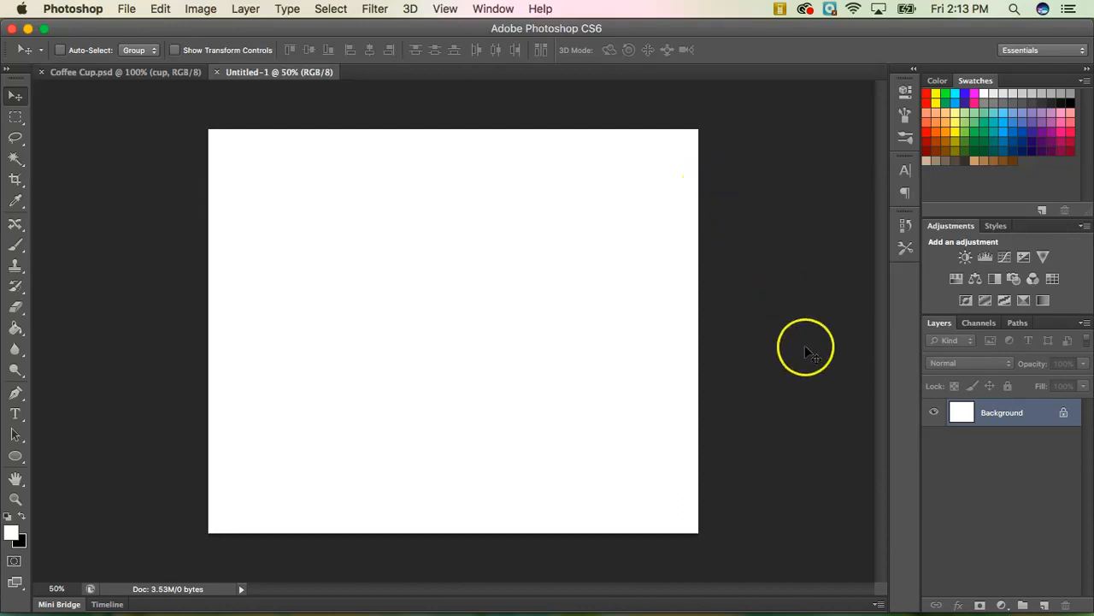
Convert the locked Background layer into the editable Layer 0.
double_click(1044, 421)
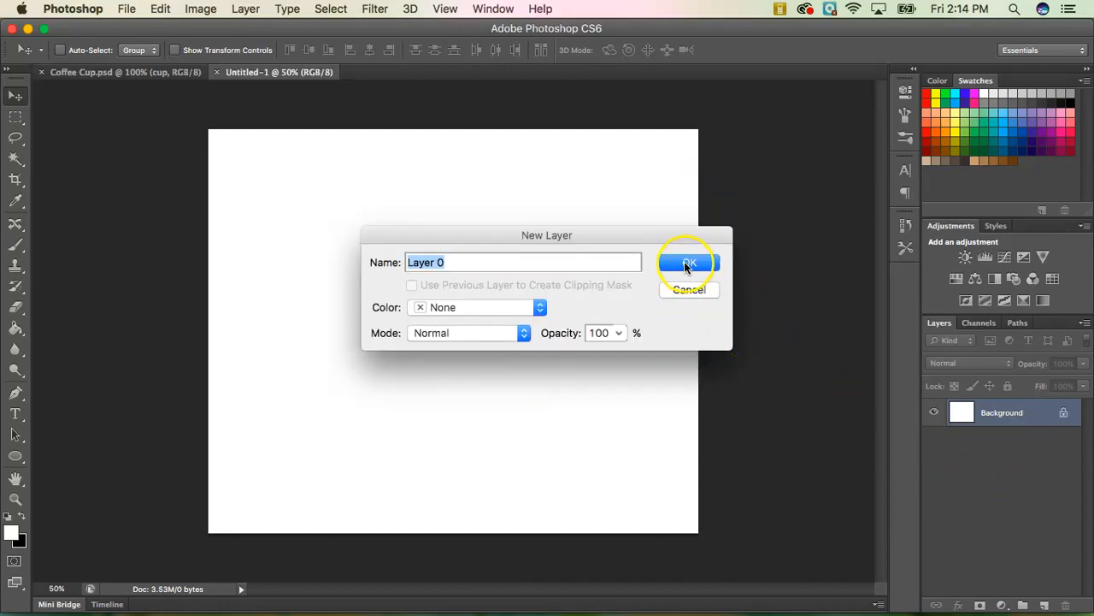
left_click(688, 265)
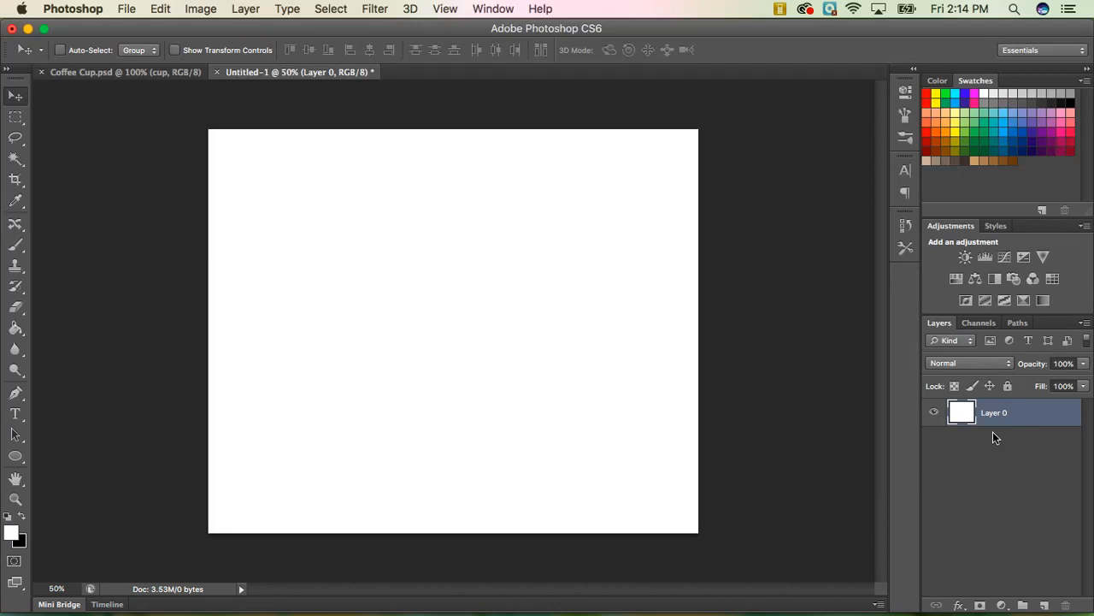
left_click(1050, 417)
left_click(958, 605)
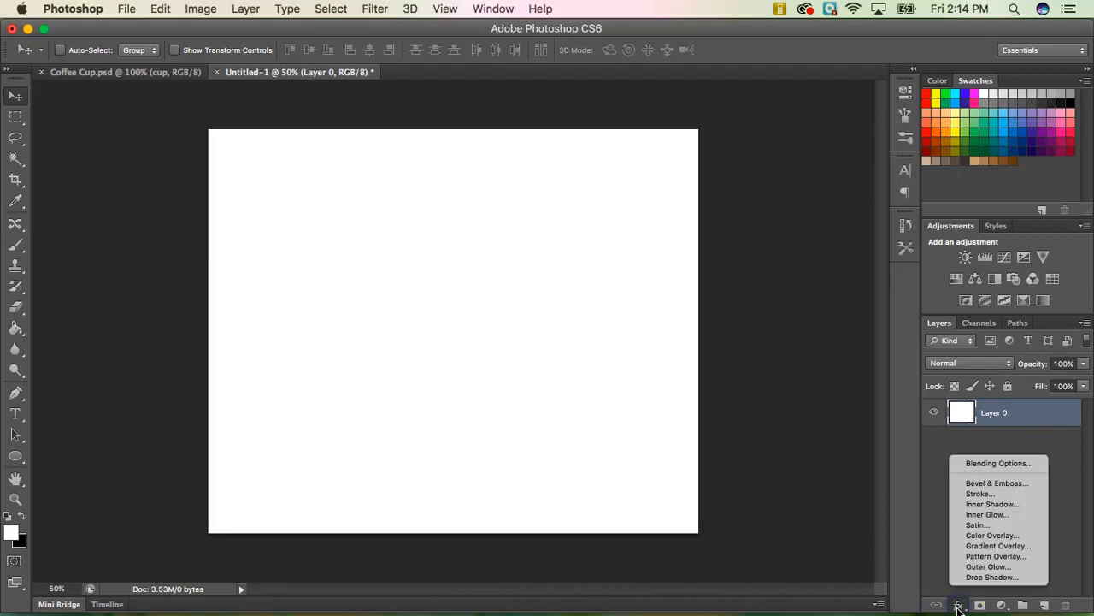
Add a Gradient Overlay to Layer 0 with Multiply blend mode and Radial style.
left_click(979, 547)
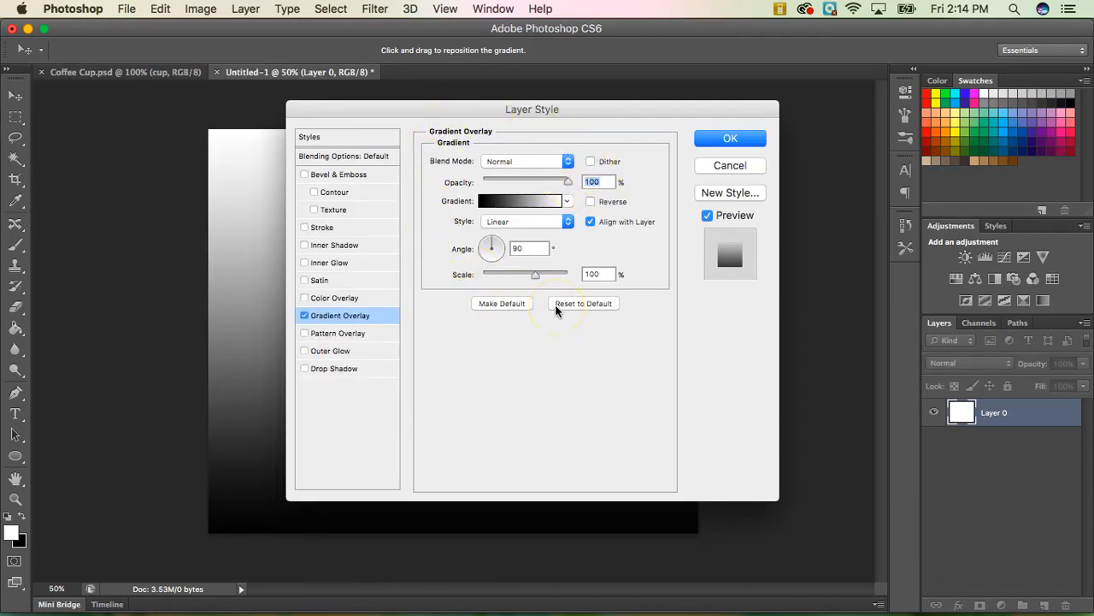
left_click(531, 163)
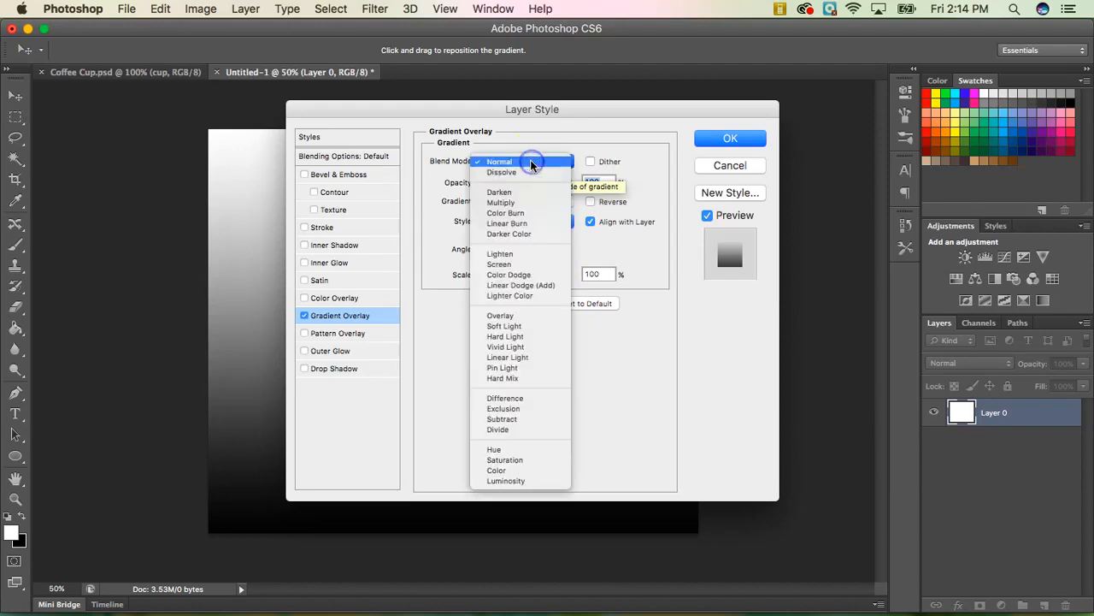
left_click(531, 205)
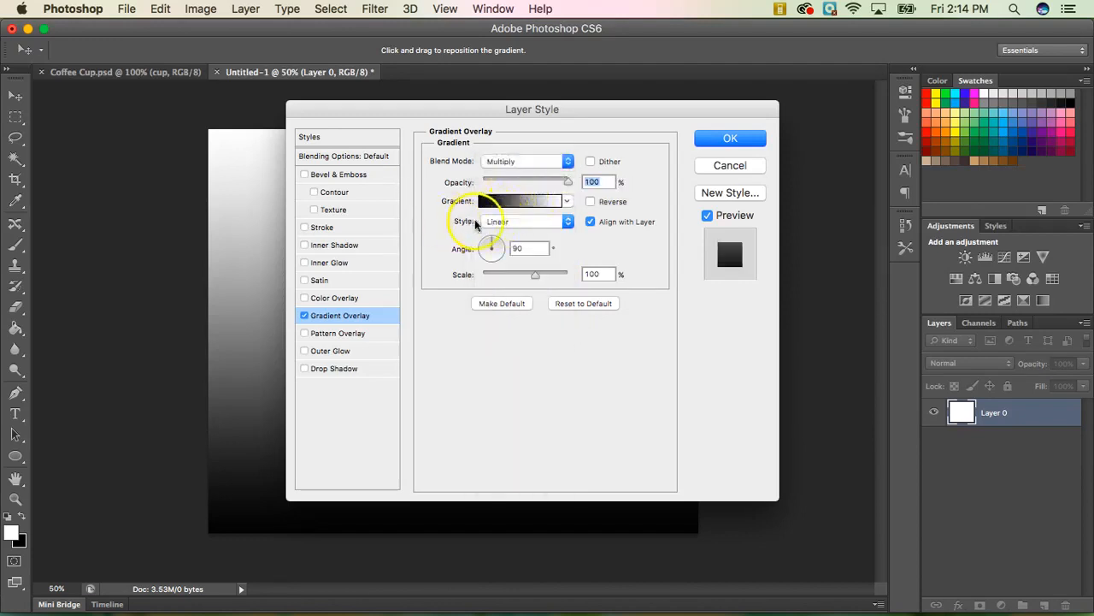
left_click(501, 222)
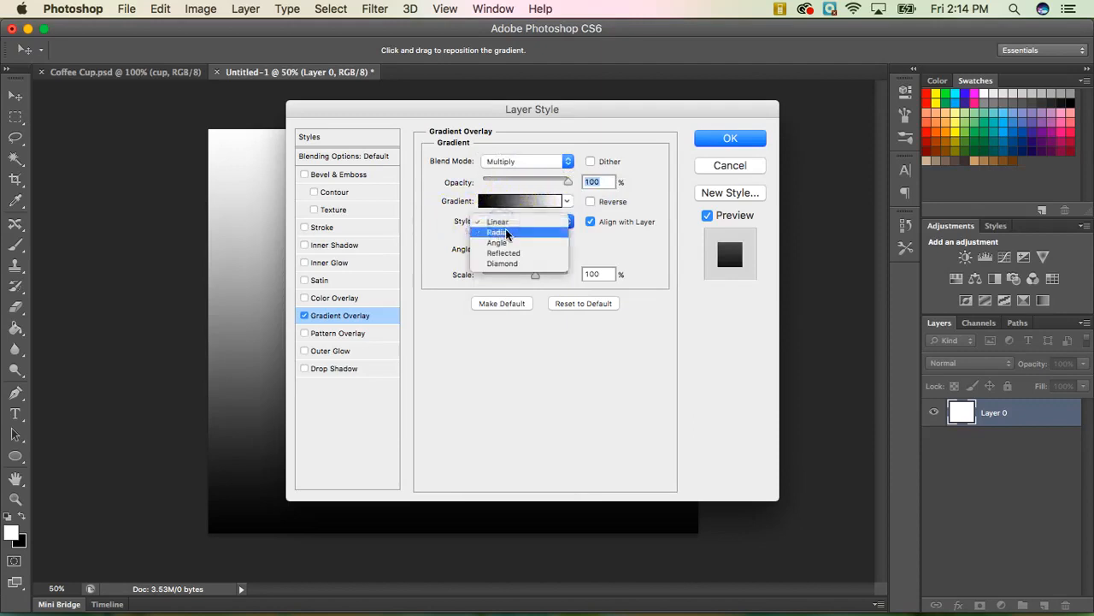
left_click(507, 233)
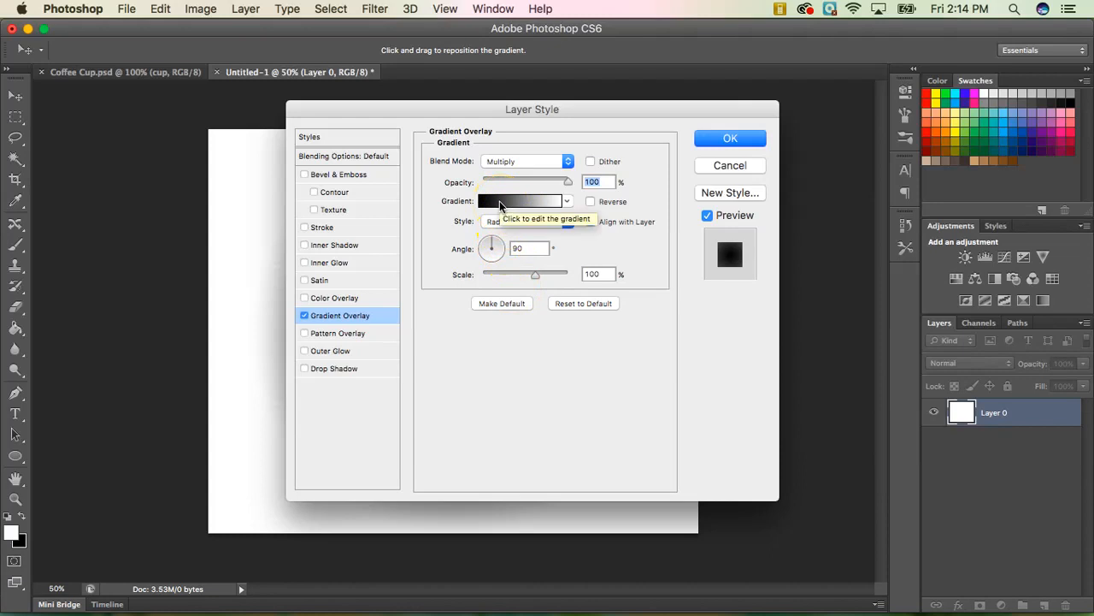
left_click(500, 202)
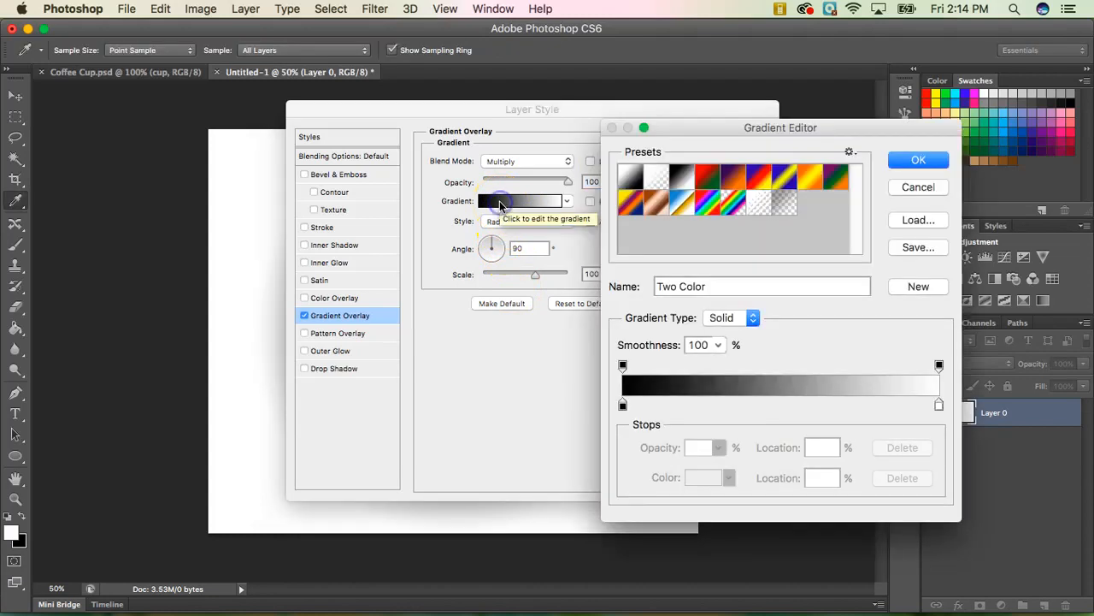
Recolour the gradient stops to brown #7a3909 and very dark brown #220a01.
left_click(622, 406)
double_click(622, 405)
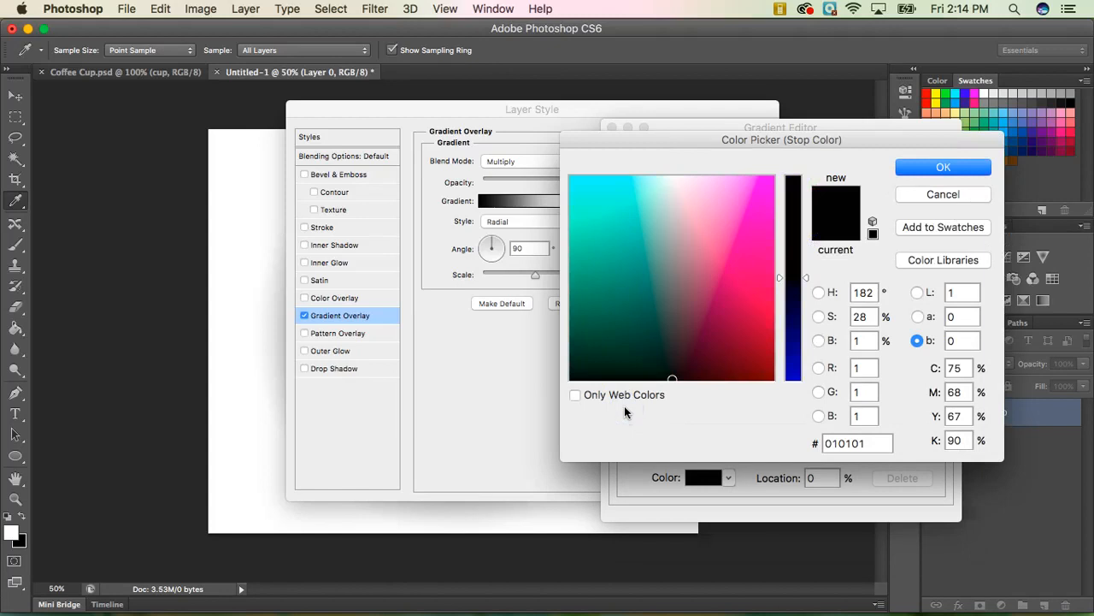
left_click_drag(902, 458, 802, 453)
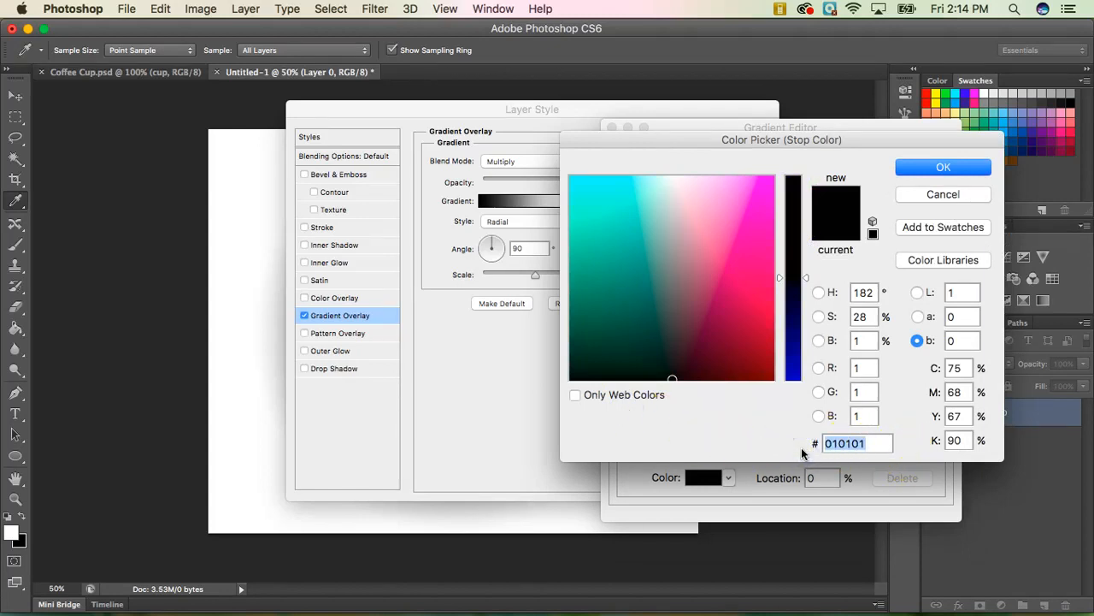
type("7")
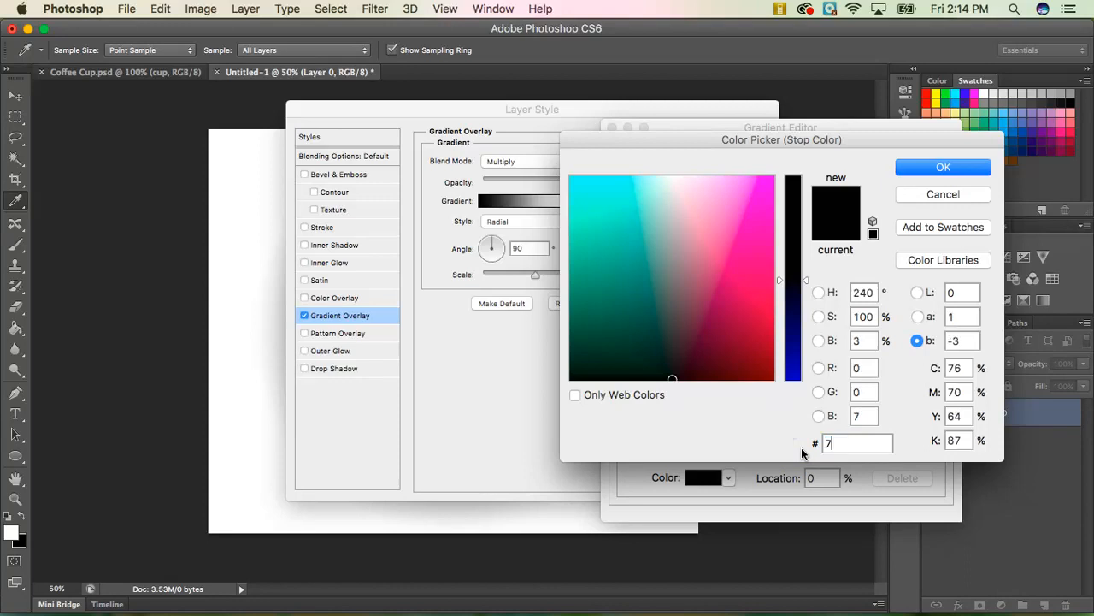
type("a")
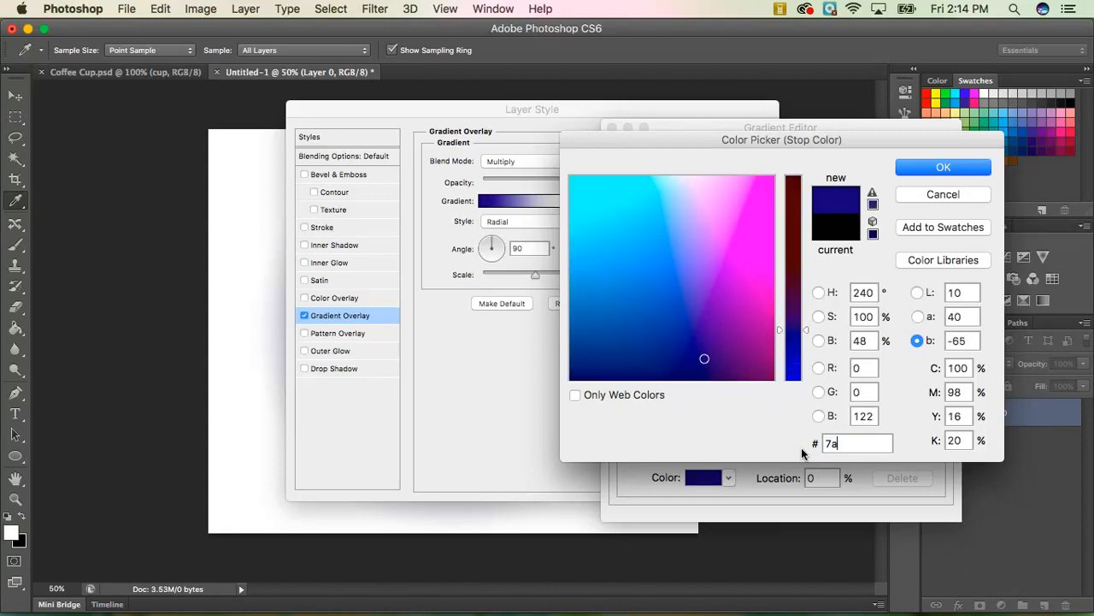
type("39")
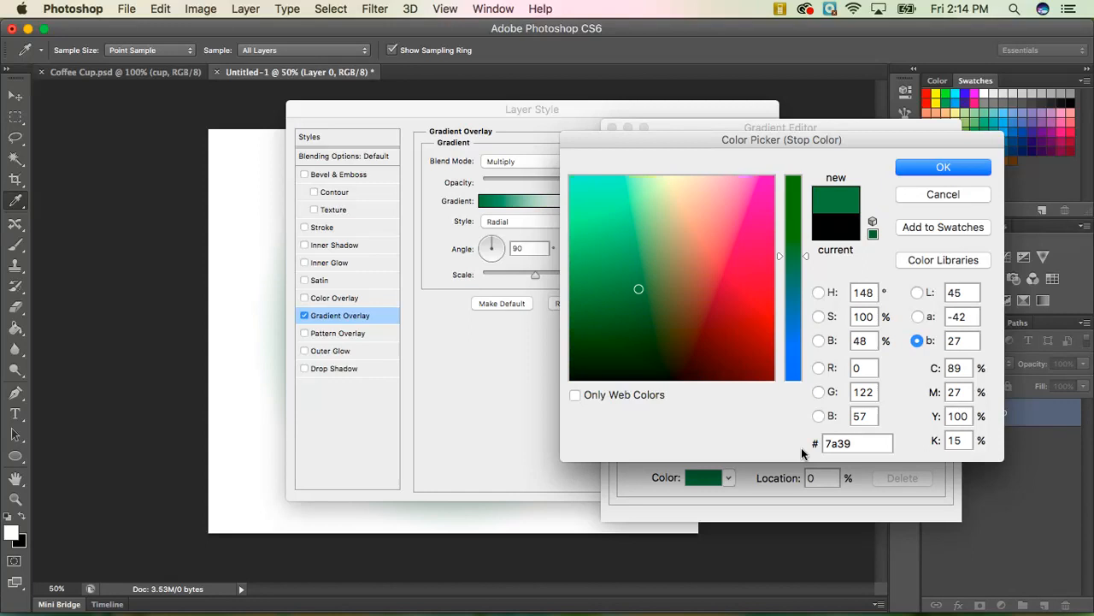
type("09")
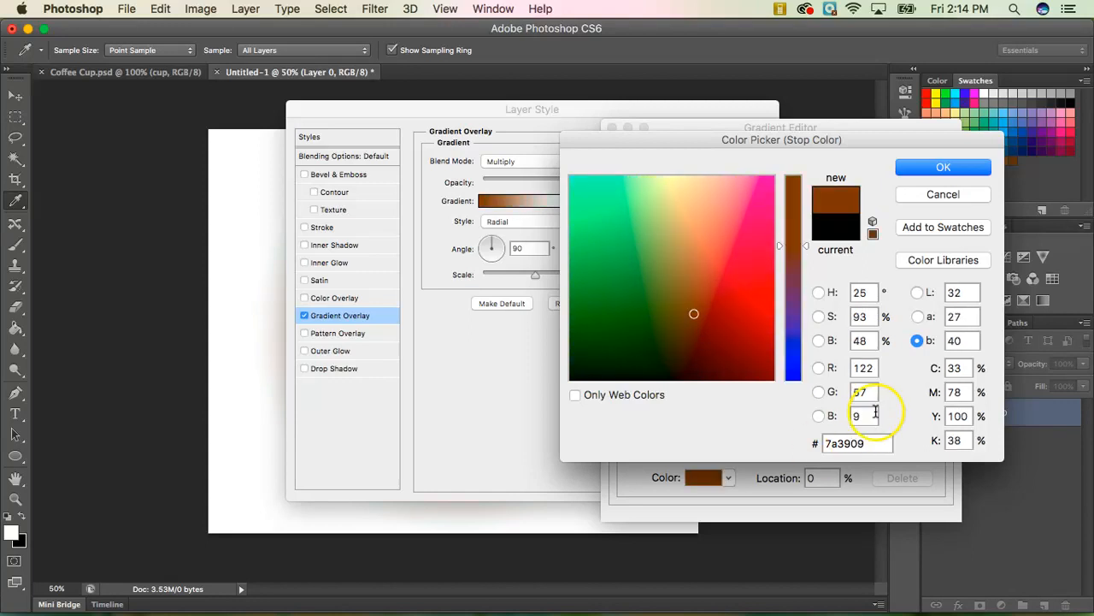
left_click(944, 170)
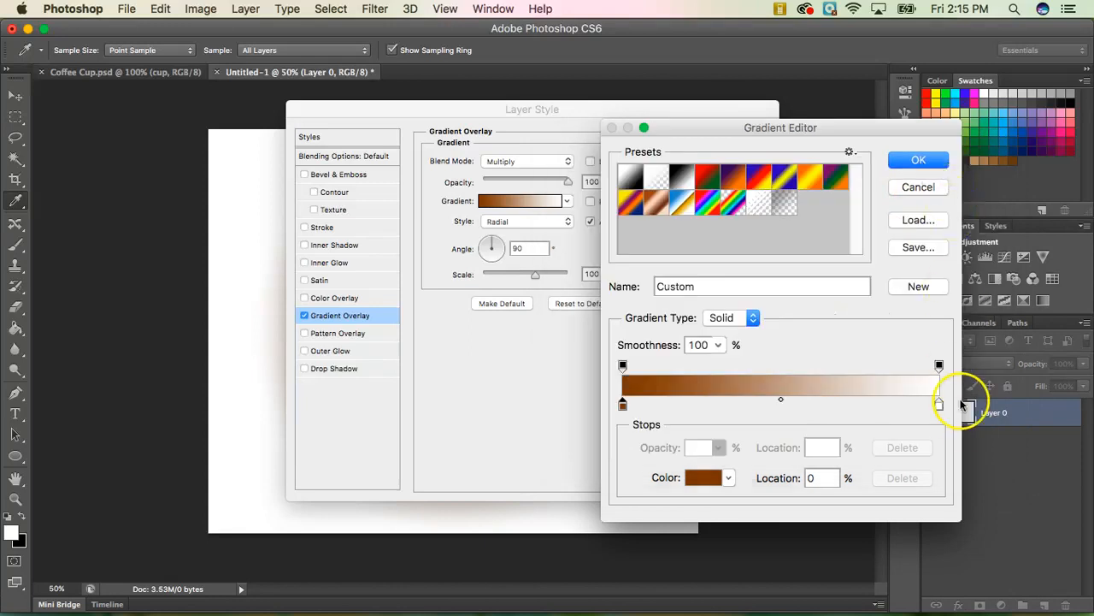
double_click(939, 405)
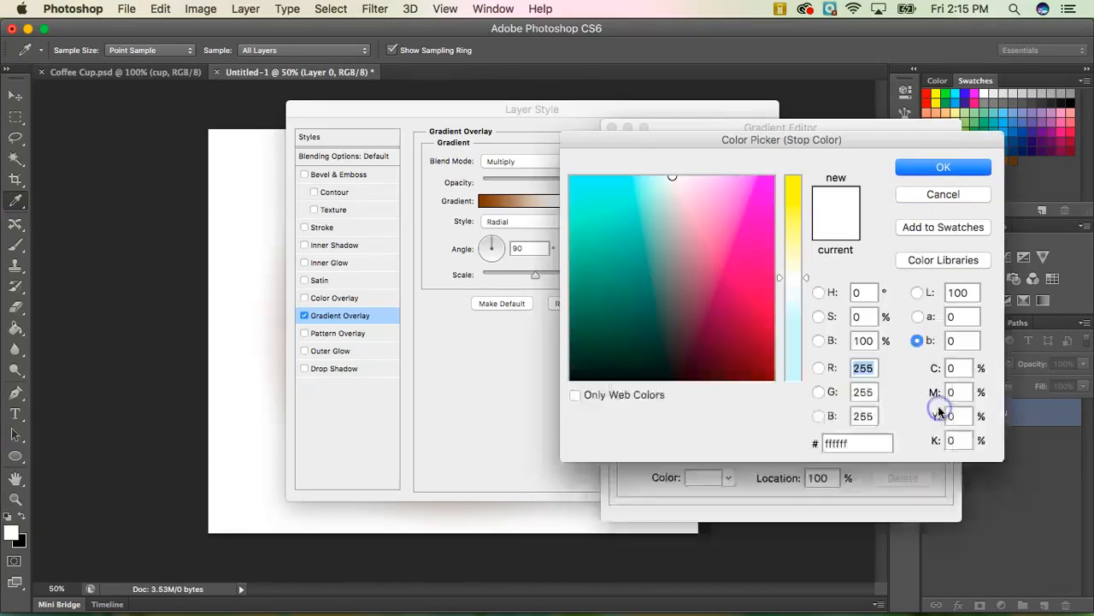
left_click_drag(876, 439, 795, 445)
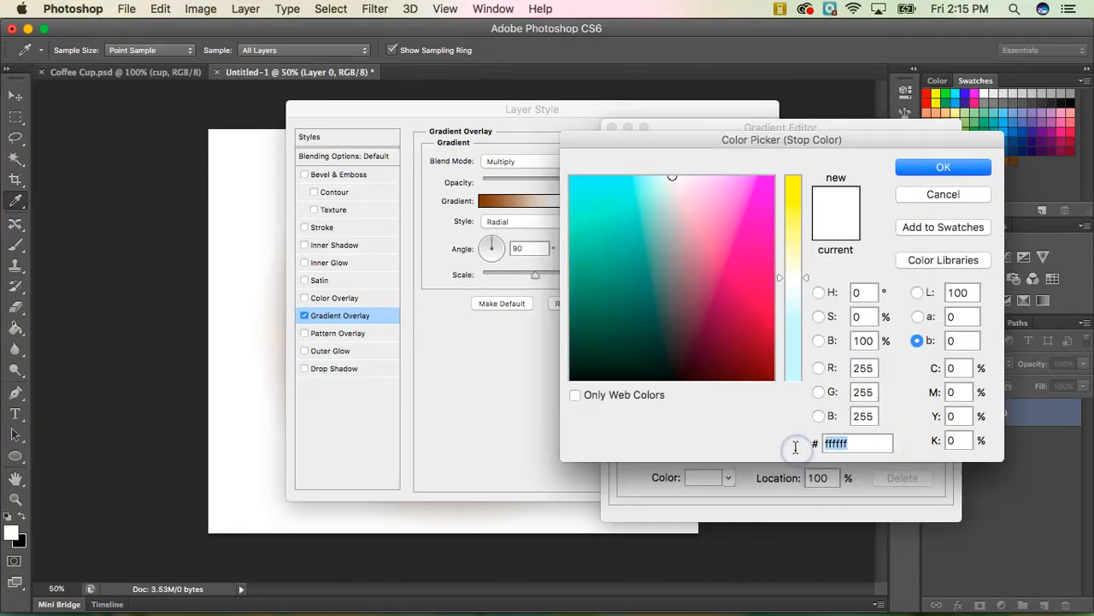
type("220")
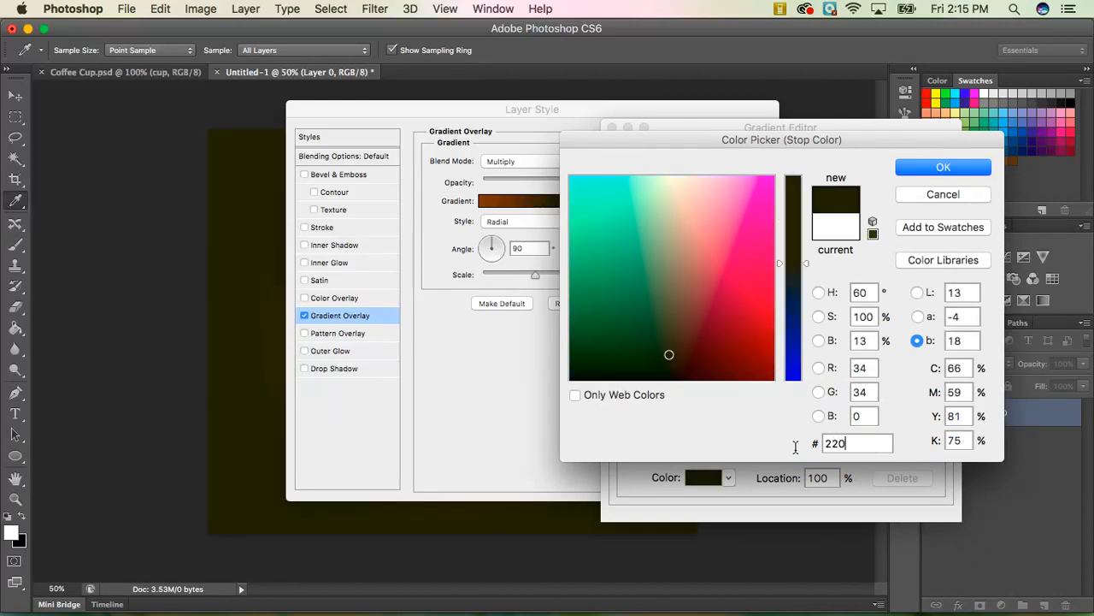
type("a01")
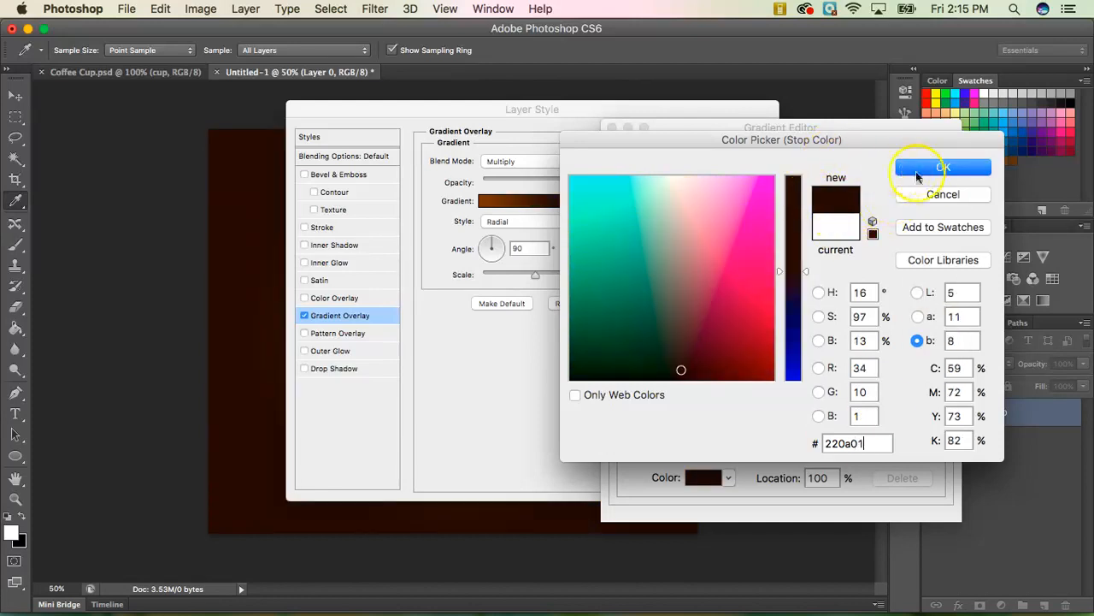
left_click(941, 171)
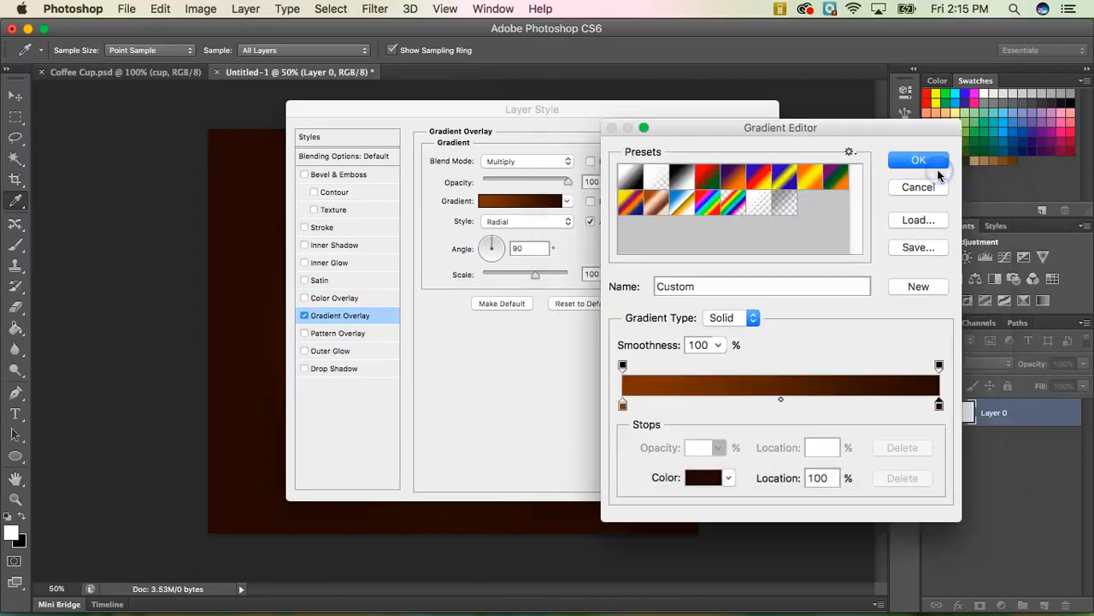
left_click(911, 162)
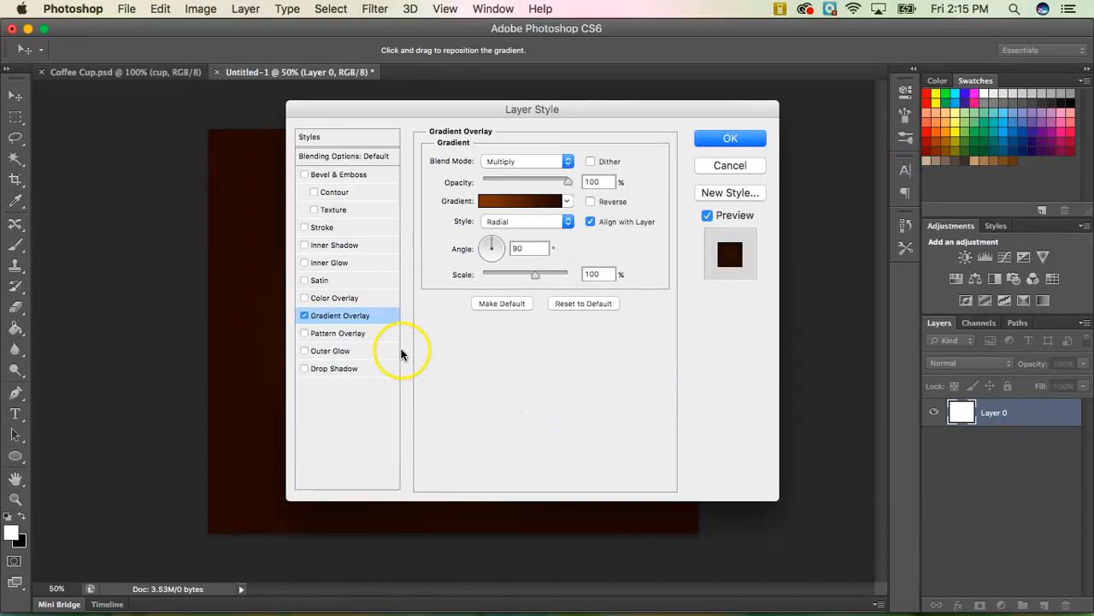
Add a white Pattern Overlay, apply the layer style, and switch to Coffee Cup.psd.
left_click(355, 334)
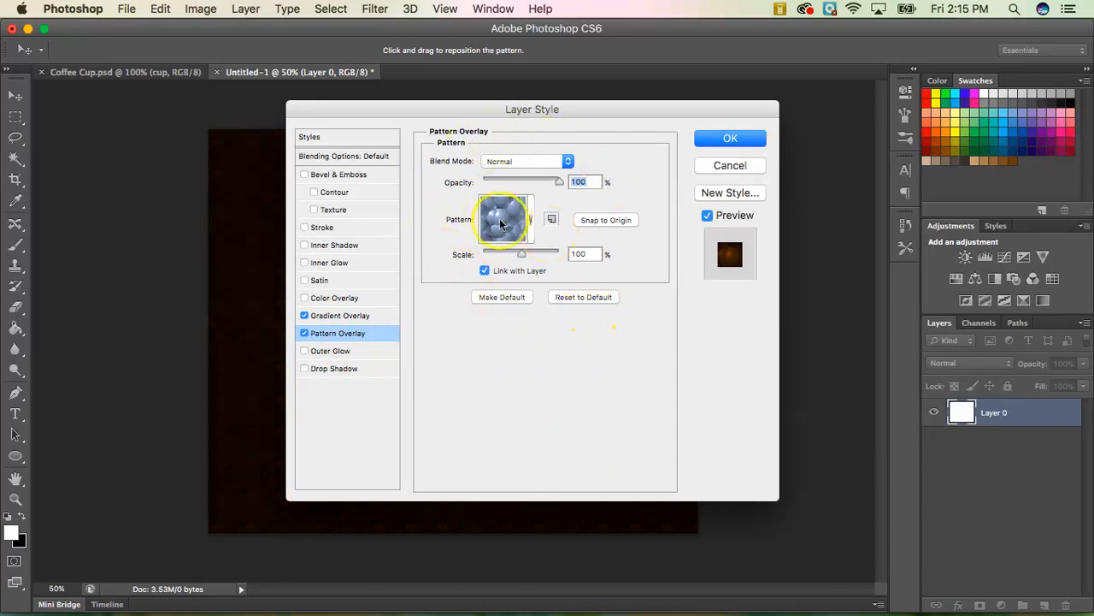
left_click(528, 223)
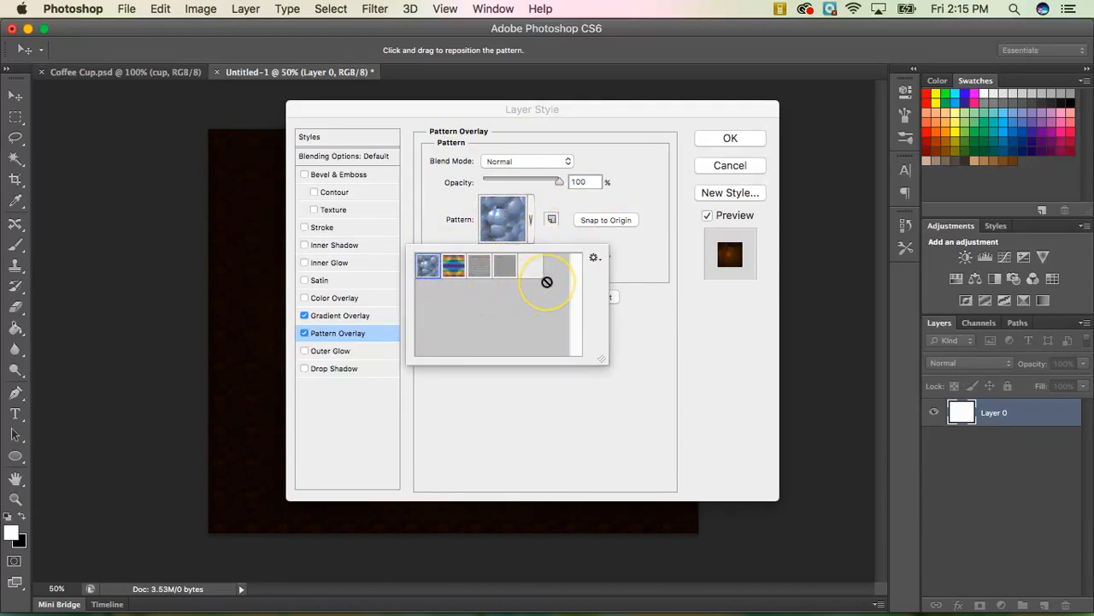
left_click(595, 261)
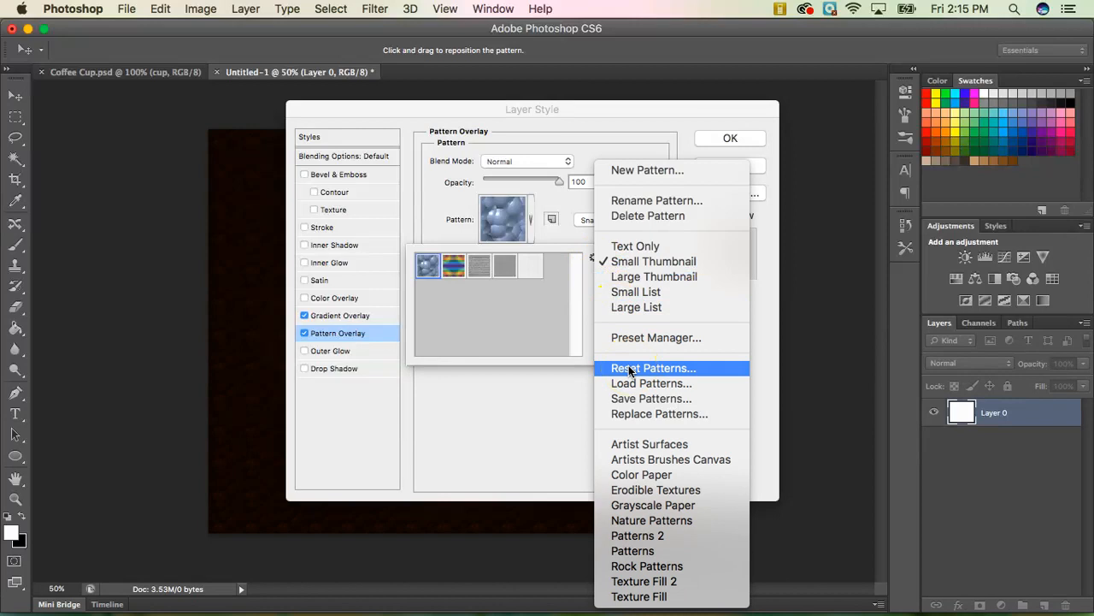
left_click(556, 313)
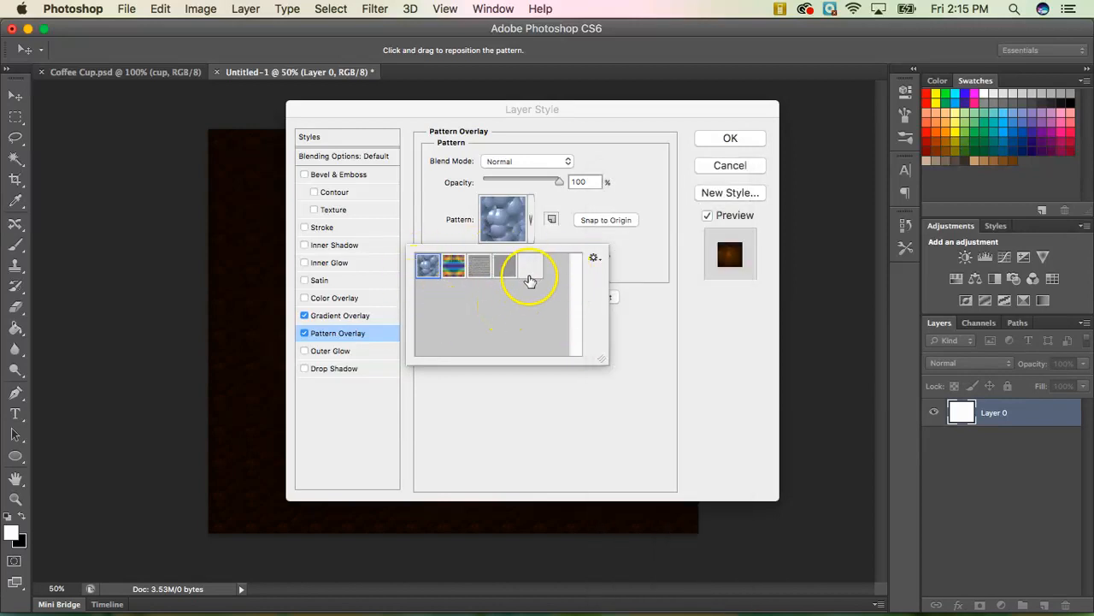
left_click(531, 272)
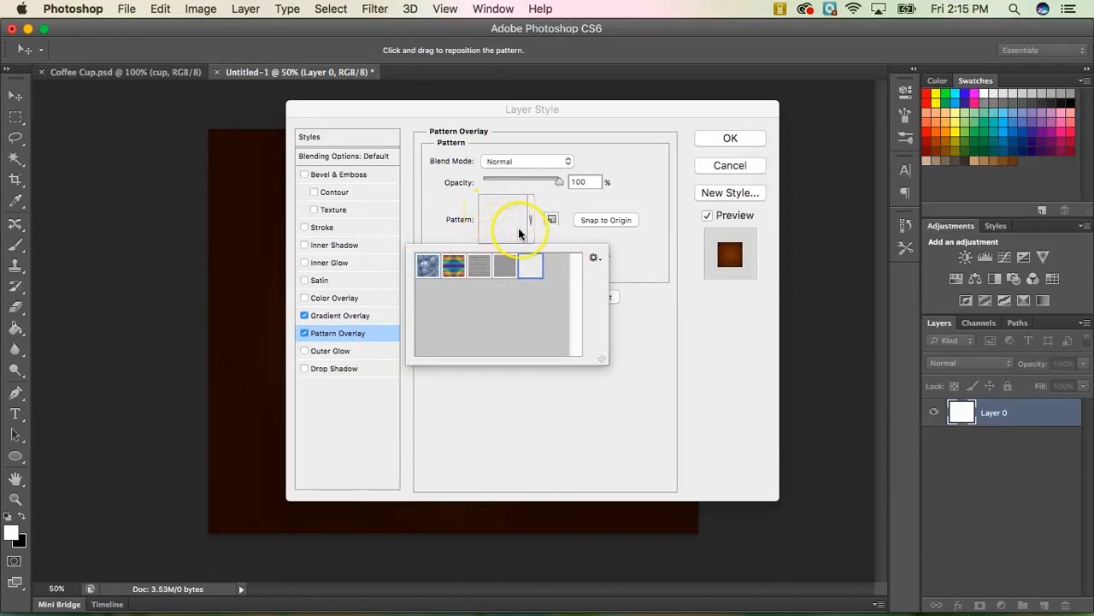
left_click(657, 259)
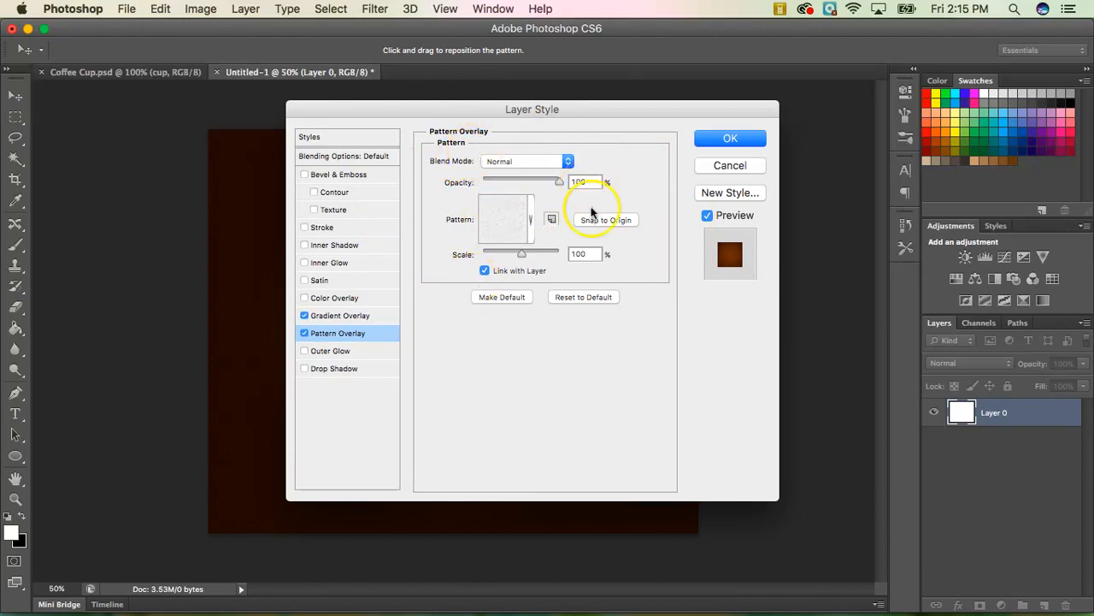
left_click(733, 141)
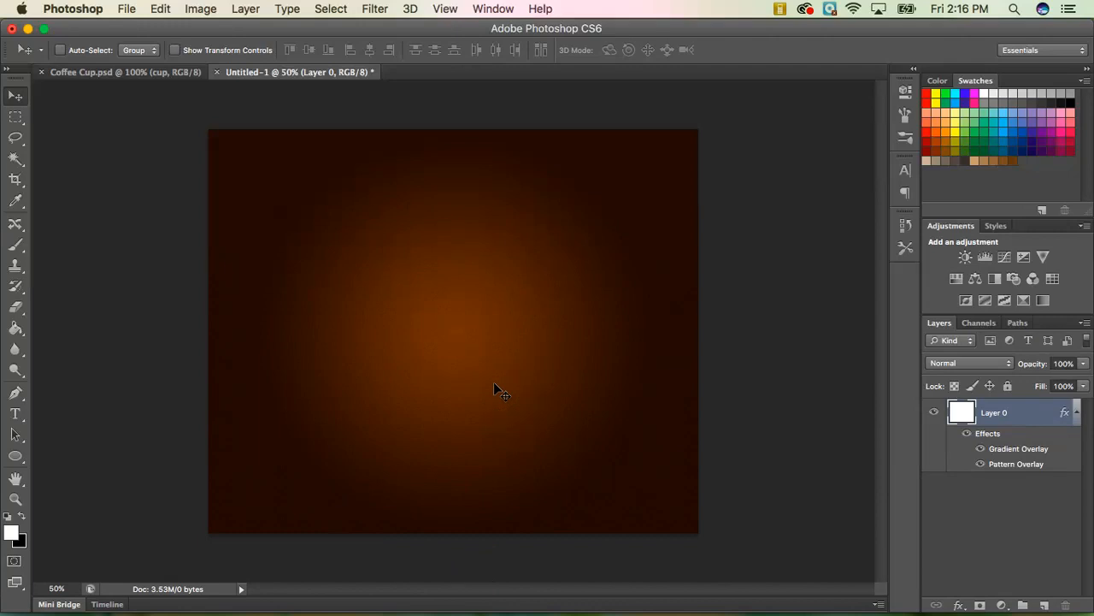
left_click(139, 71)
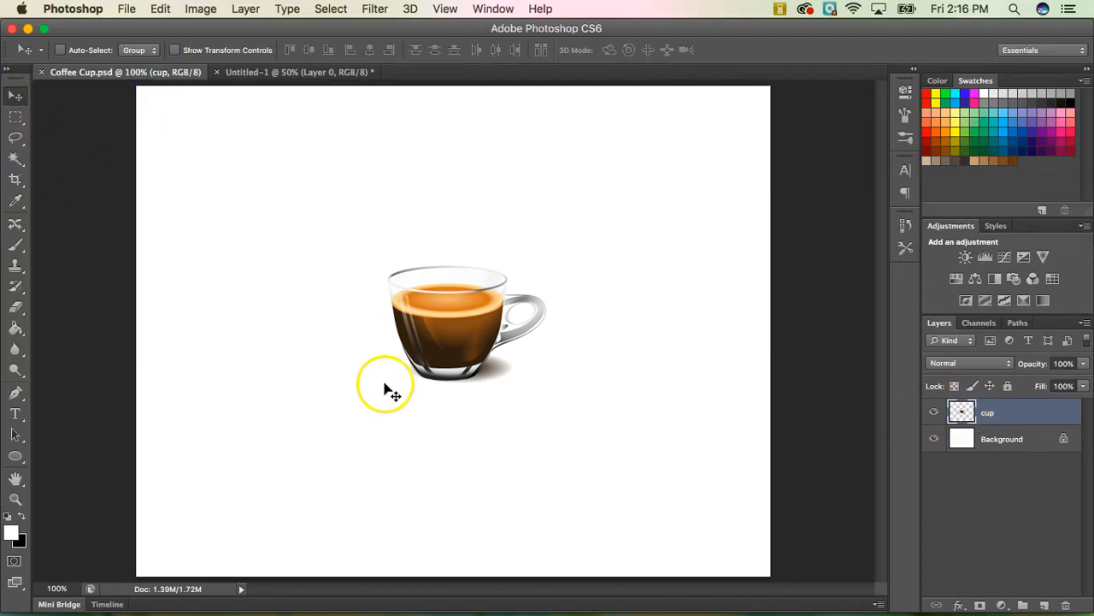
Drag the cup layer into Untitled-1 and drop it at the centre of the brown background.
left_click_drag(439, 329, 436, 288)
left_click_drag(454, 332, 454, 332)
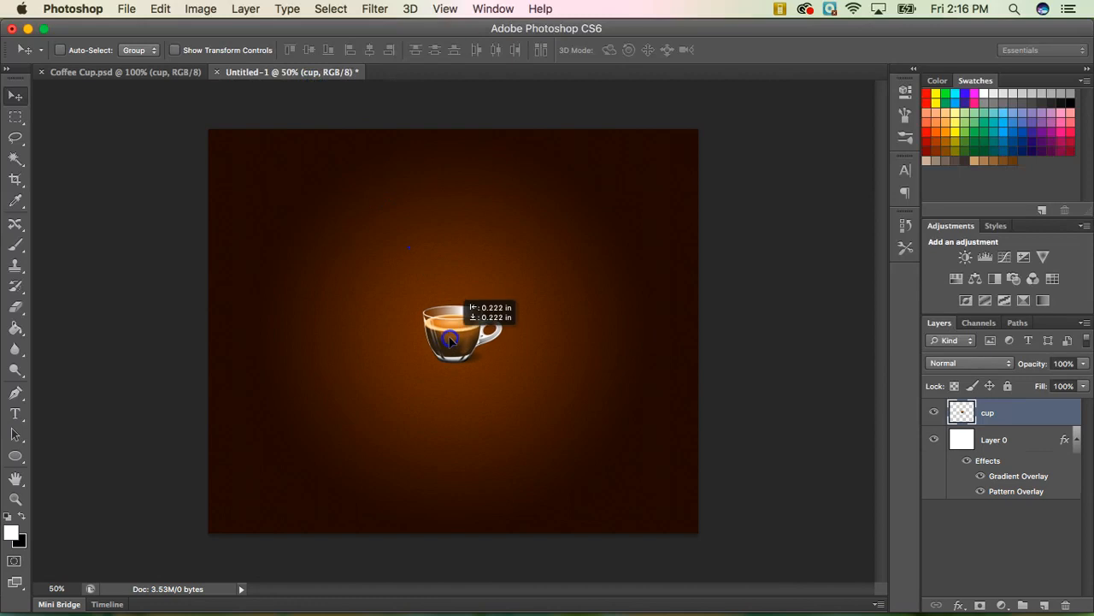
left_click(510, 385)
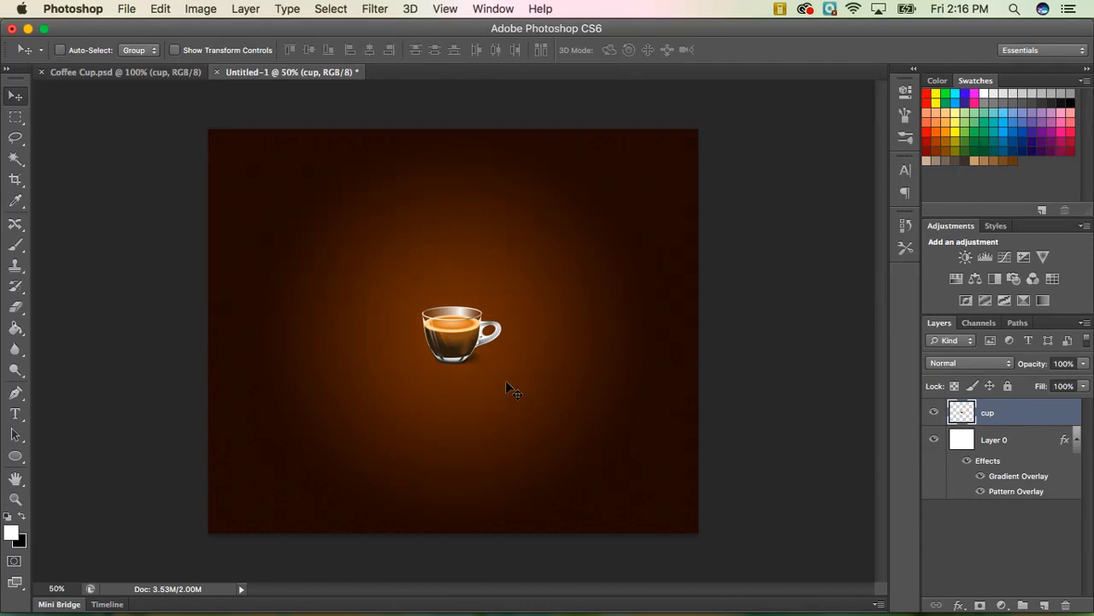
With white as foreground, draw an Ellipse 1 shape (142 × 122 px) over the cup's top.
left_click(7, 516)
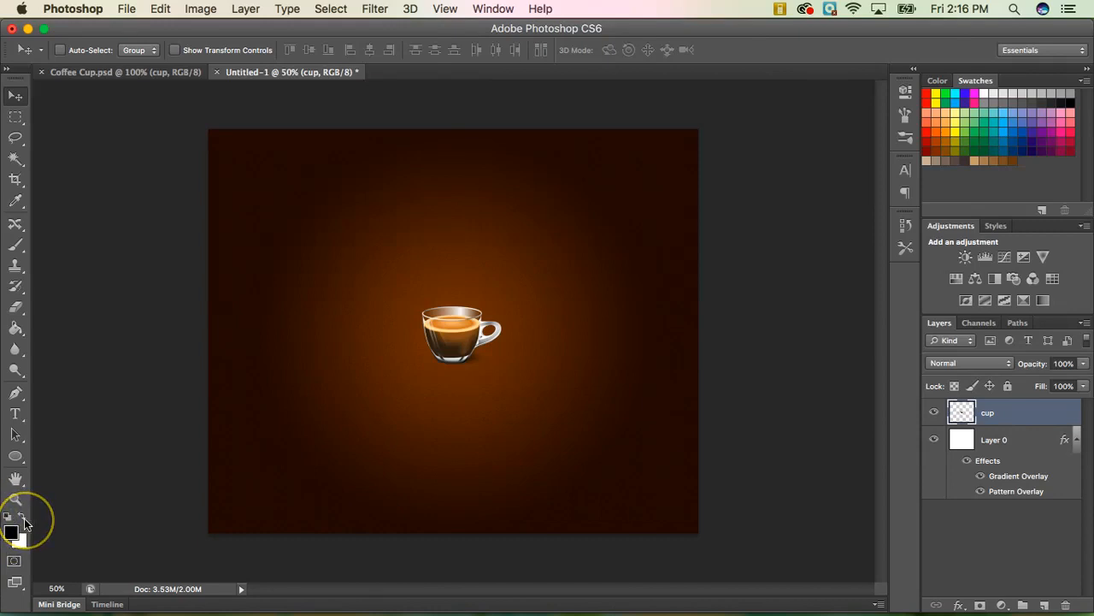
left_click(22, 517)
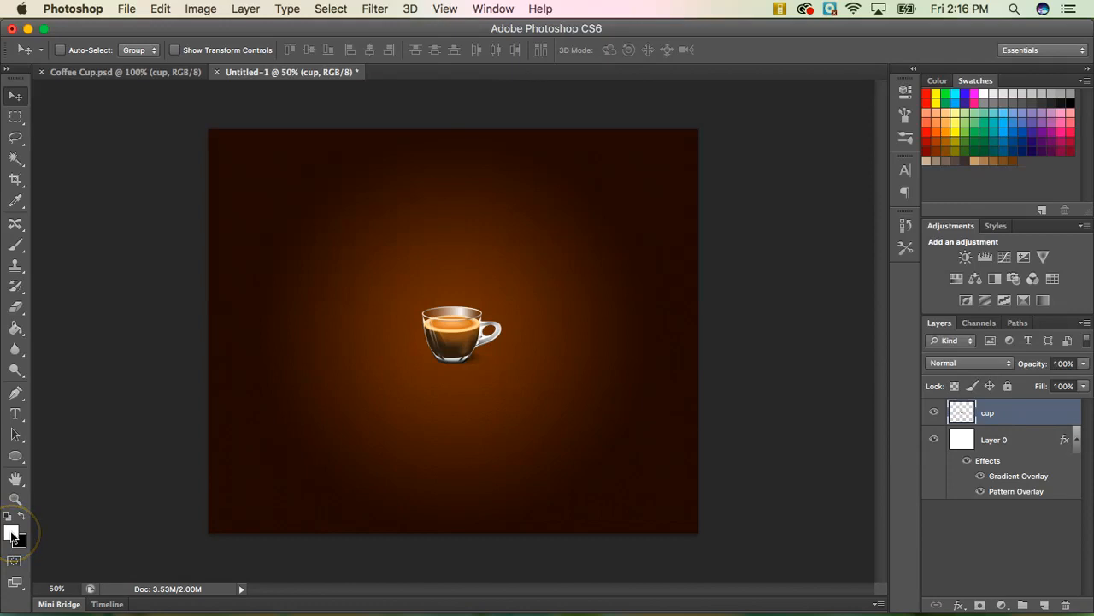
left_click(15, 456)
left_click(53, 451)
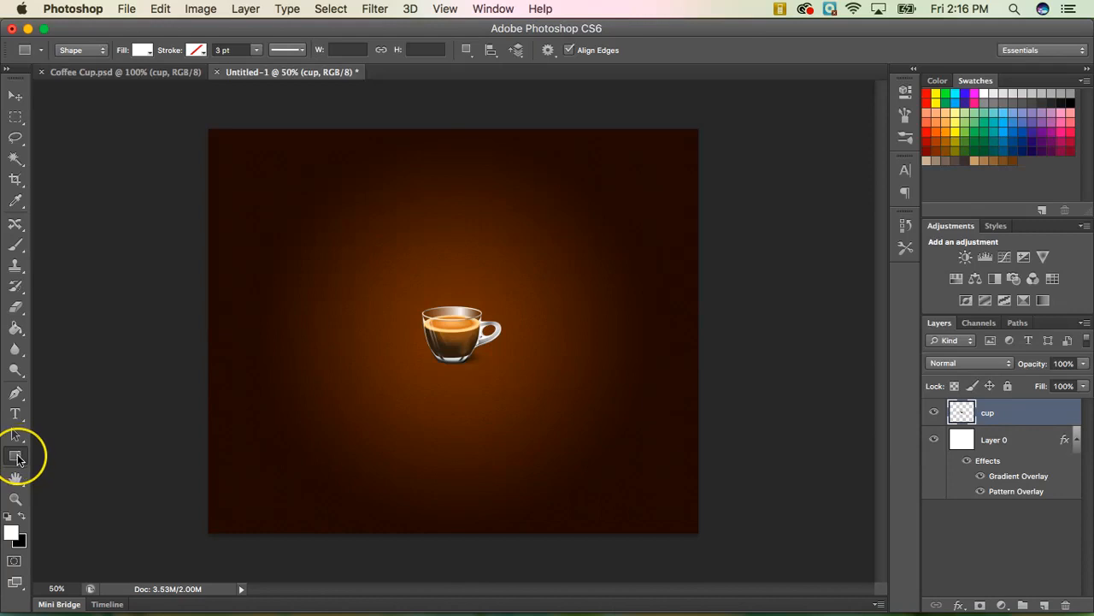
left_click(17, 459)
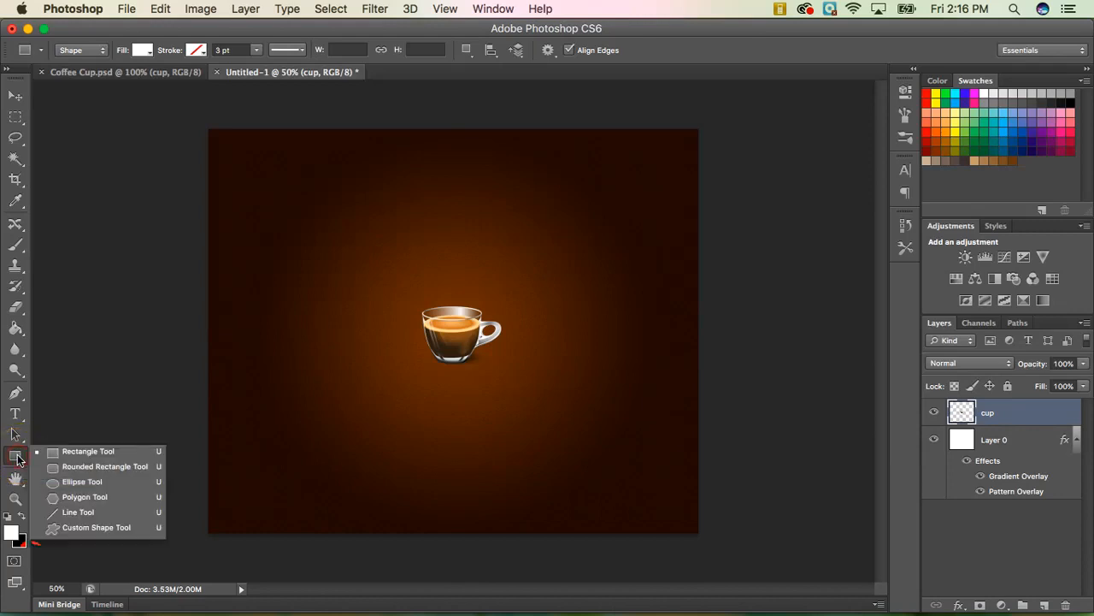
left_click(66, 487)
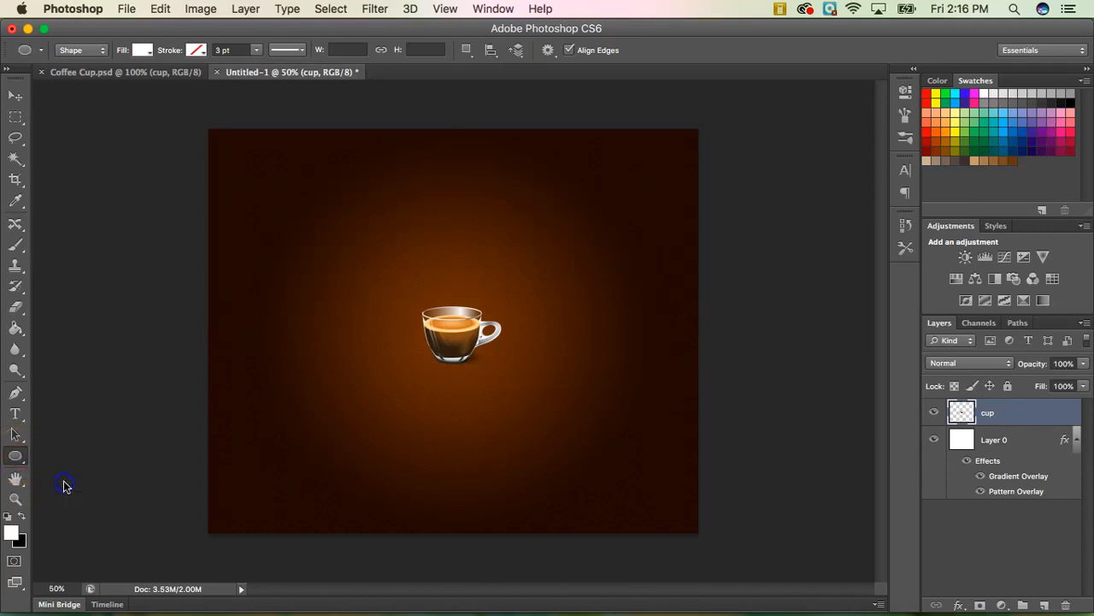
left_click_drag(423, 279, 476, 323)
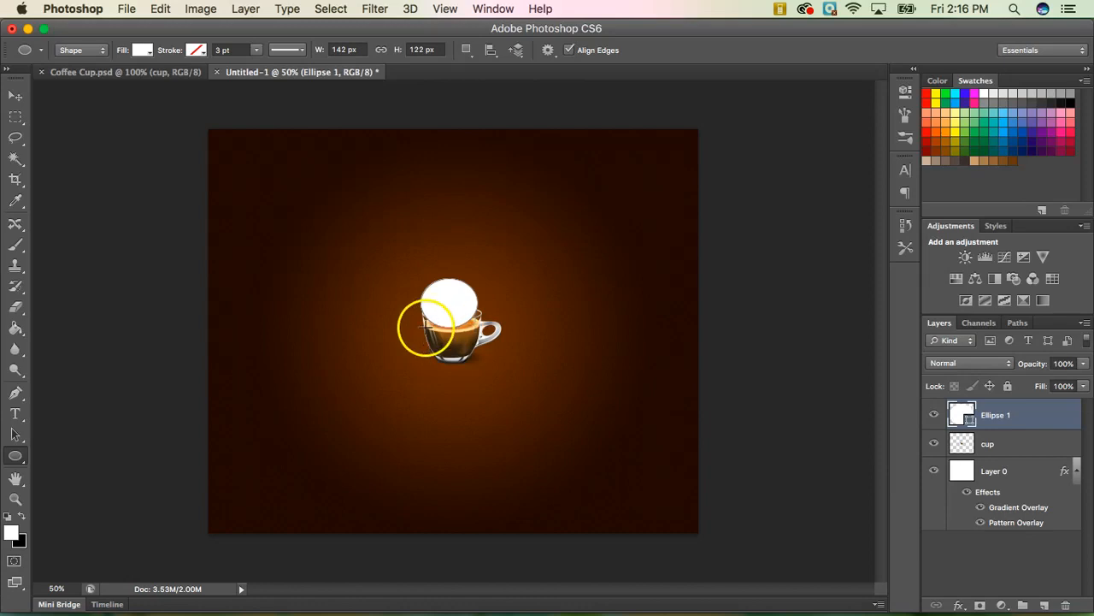
Nudge the white ellipse into position with the arrow keys.
left_click(16, 96)
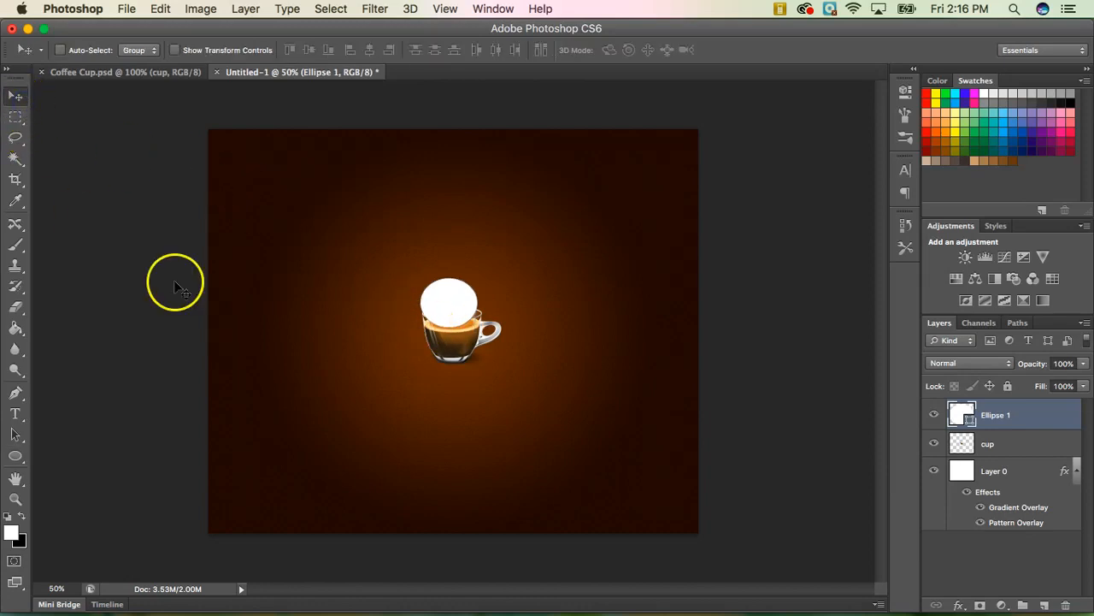
key("Right")
key("Right")
key("Right")
key("Right")
key("Left")
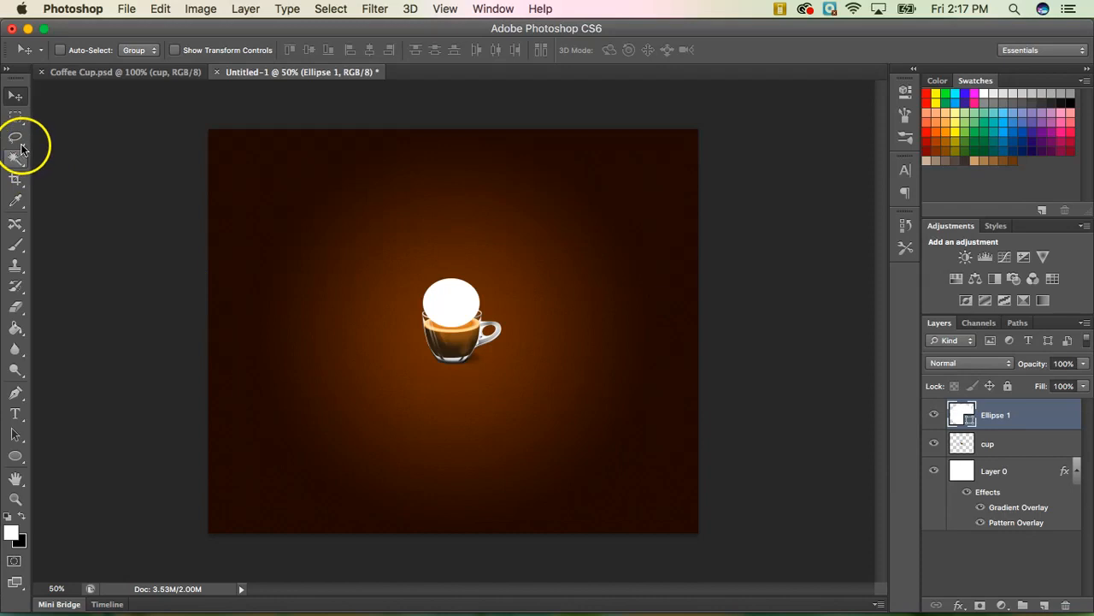
left_click(16, 456)
left_click(15, 96)
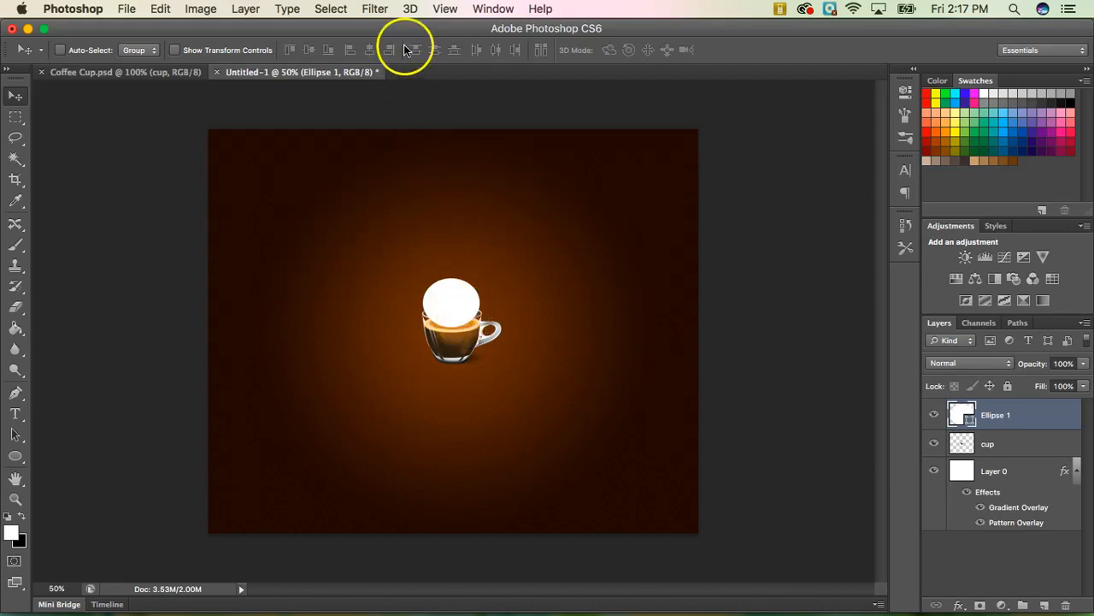
Rasterize the ellipse and apply a 30-pixel Gaussian Blur.
left_click(377, 10)
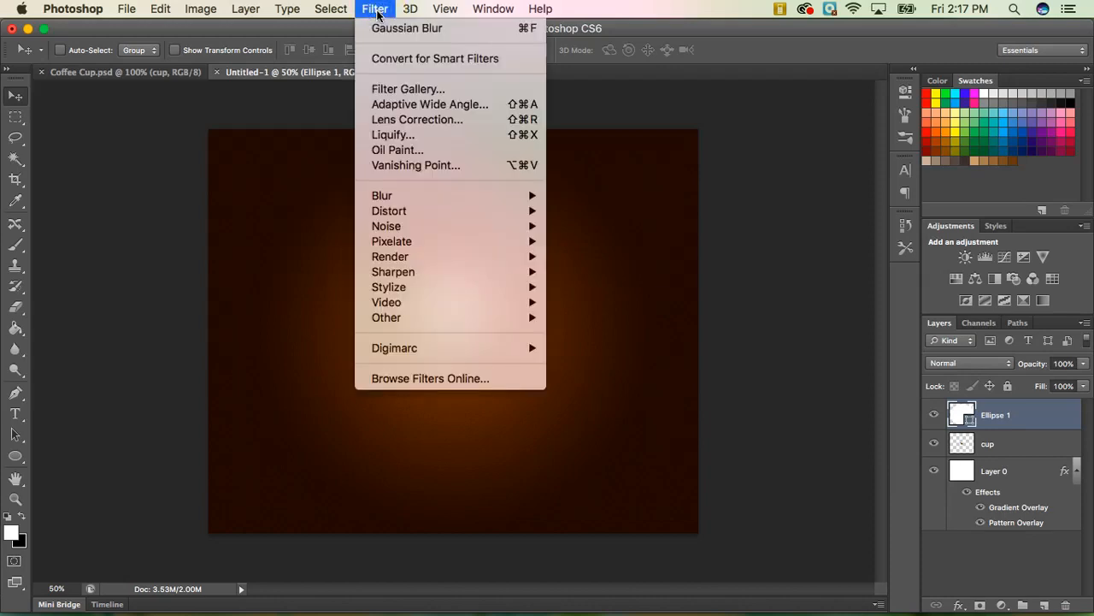
mouse_move(389, 197)
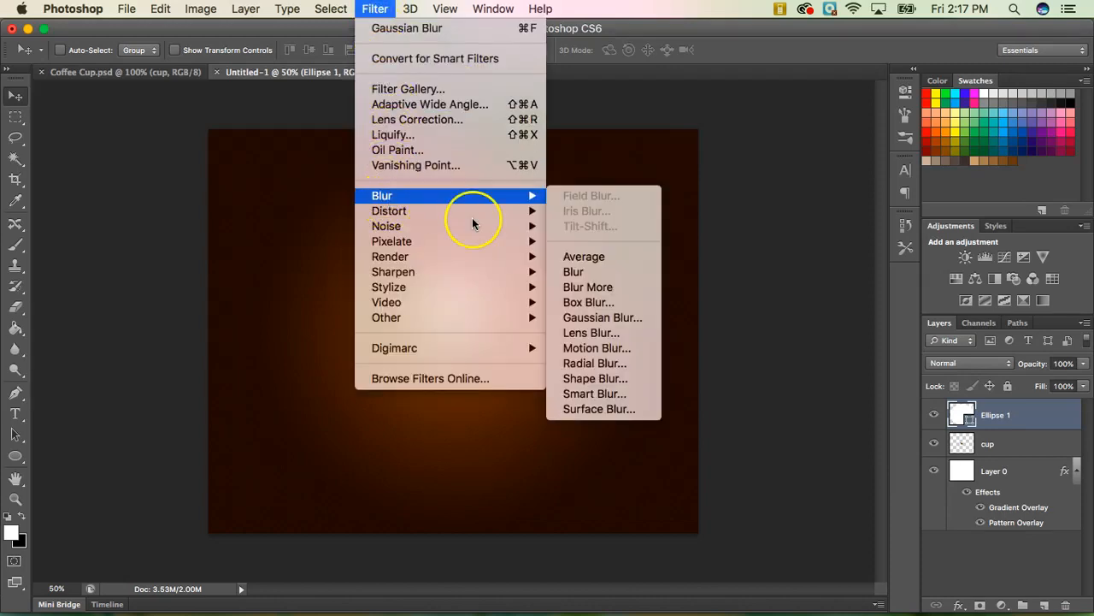
left_click(591, 317)
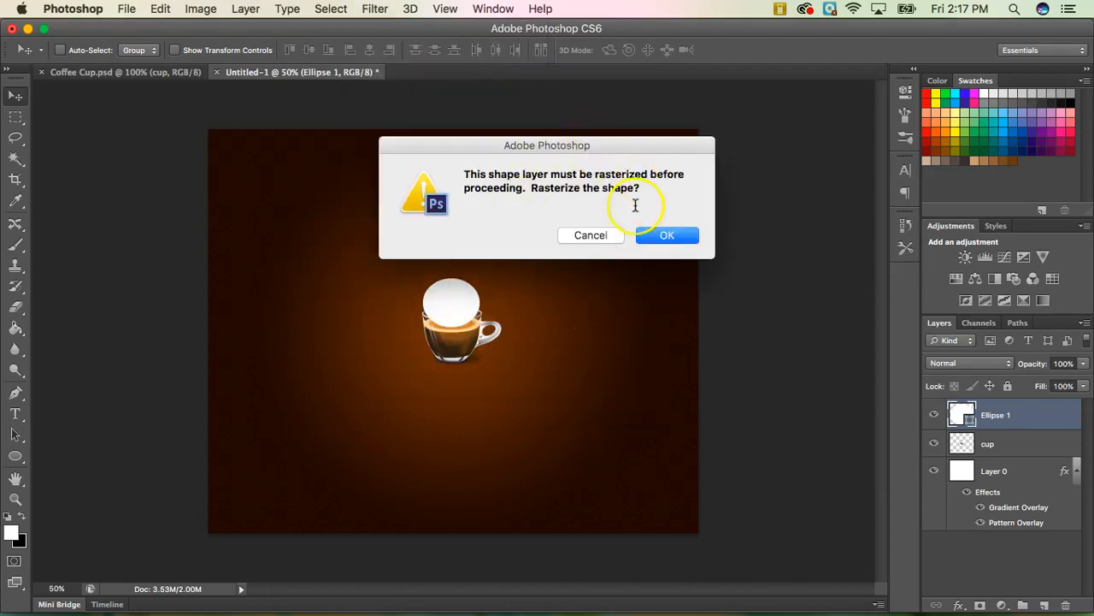
left_click(663, 241)
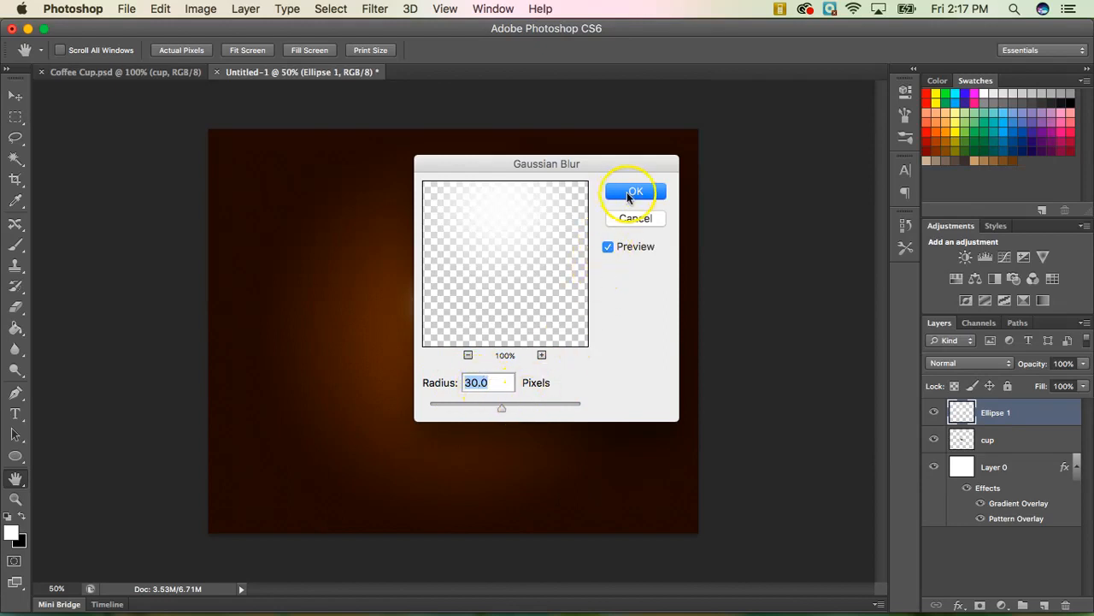
key("Return")
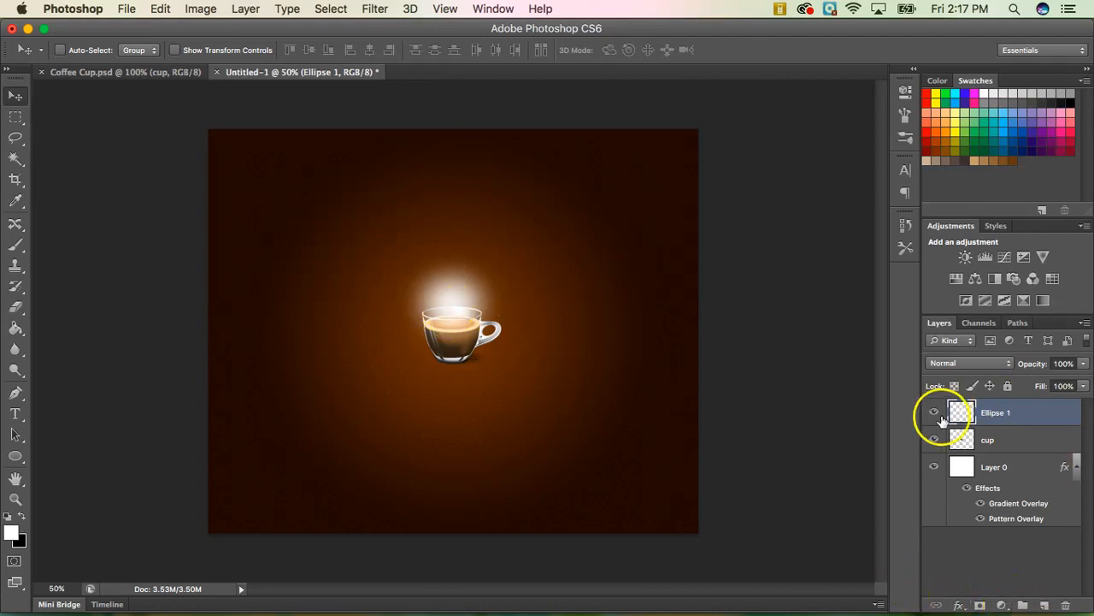
Create a new group, rename it 'Lighting Effects', and set its blend mode to Color Dodge.
left_click(1025, 607)
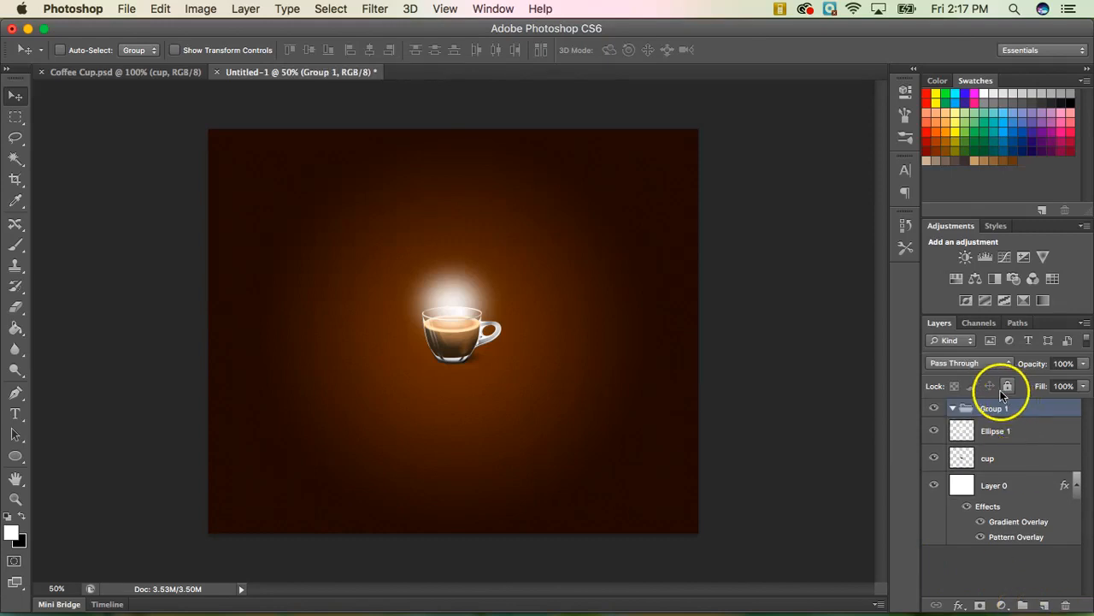
double_click(995, 409)
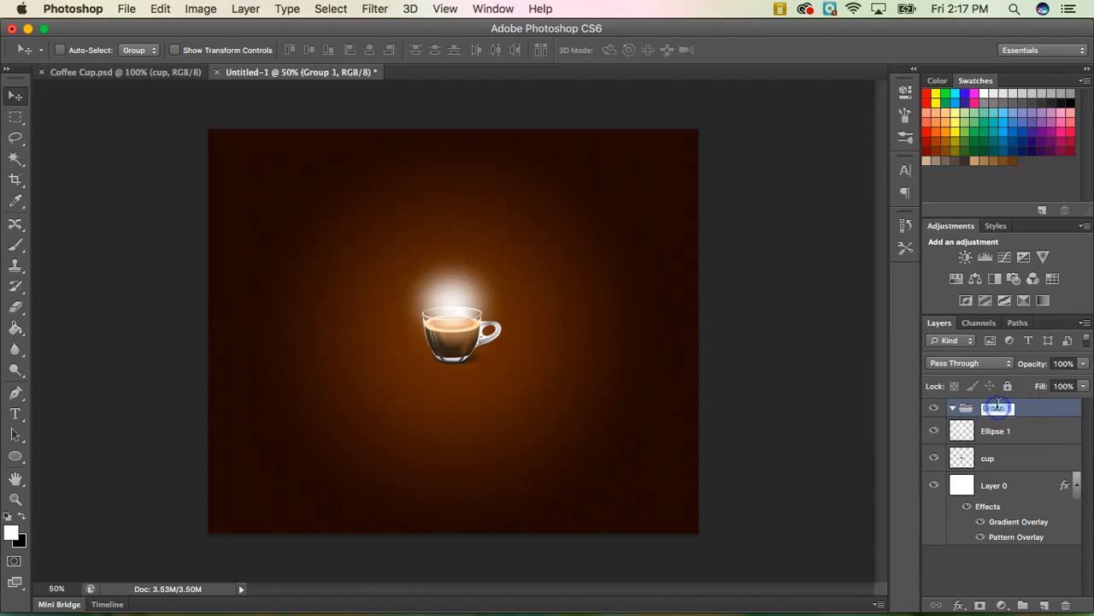
type("Lighting Effects")
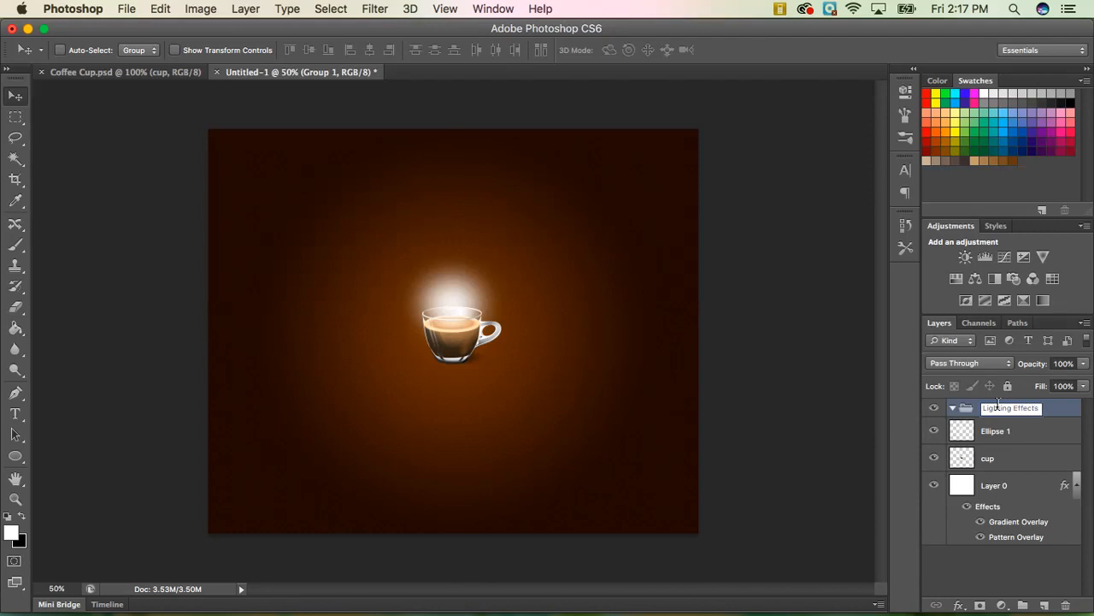
key("Return")
left_click(1042, 420)
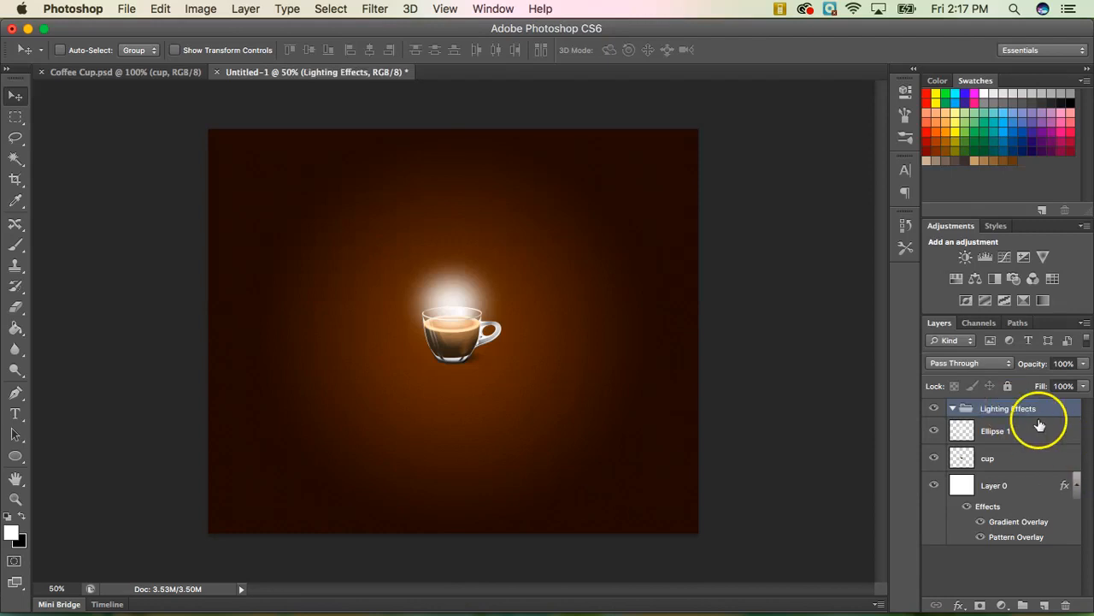
left_click(990, 362)
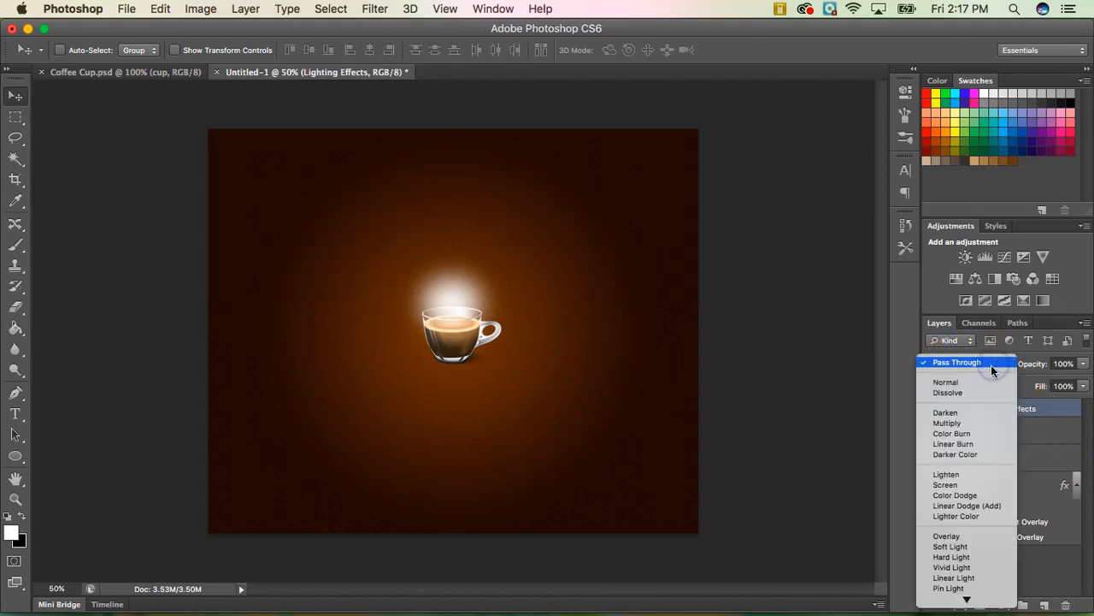
left_click(983, 495)
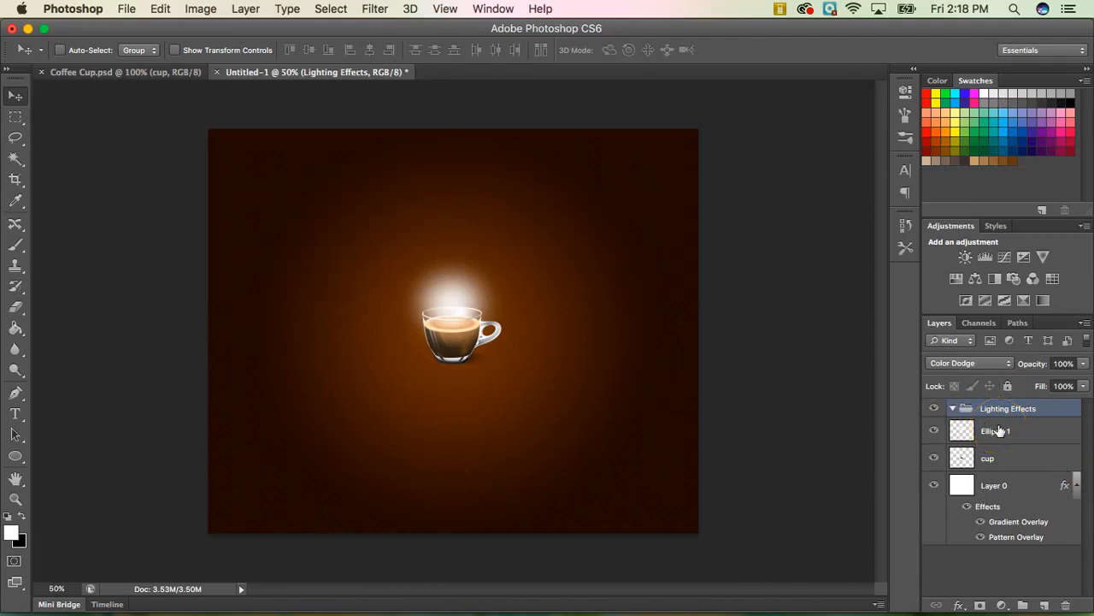
Drag Ellipse 1 into the Lighting Effects group, turning its glow fiery orange-yellow.
left_click_drag(1012, 432, 1014, 411)
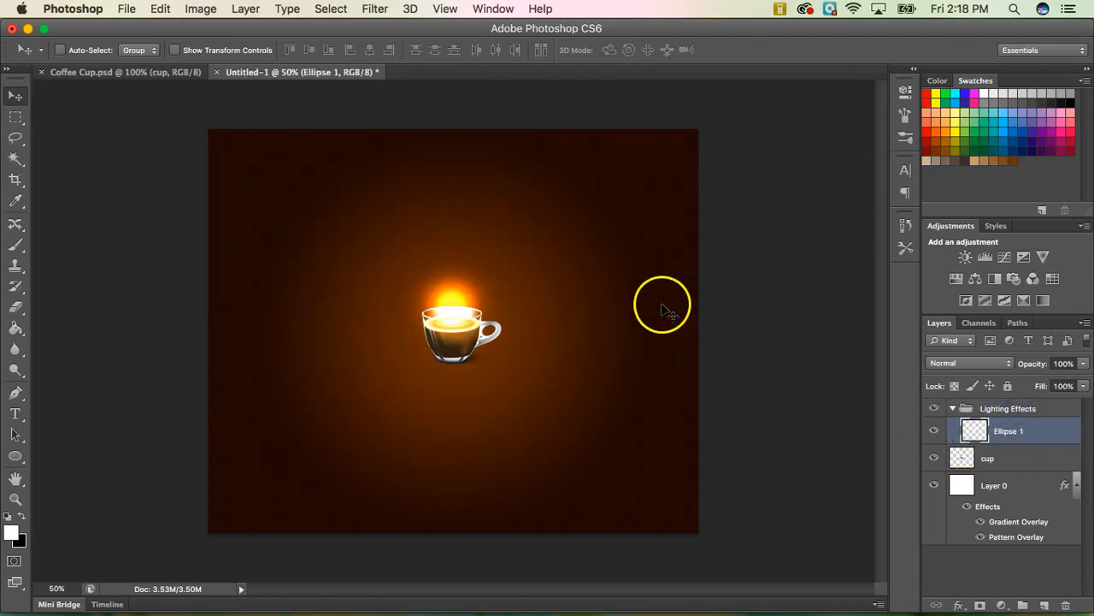
left_click(477, 310)
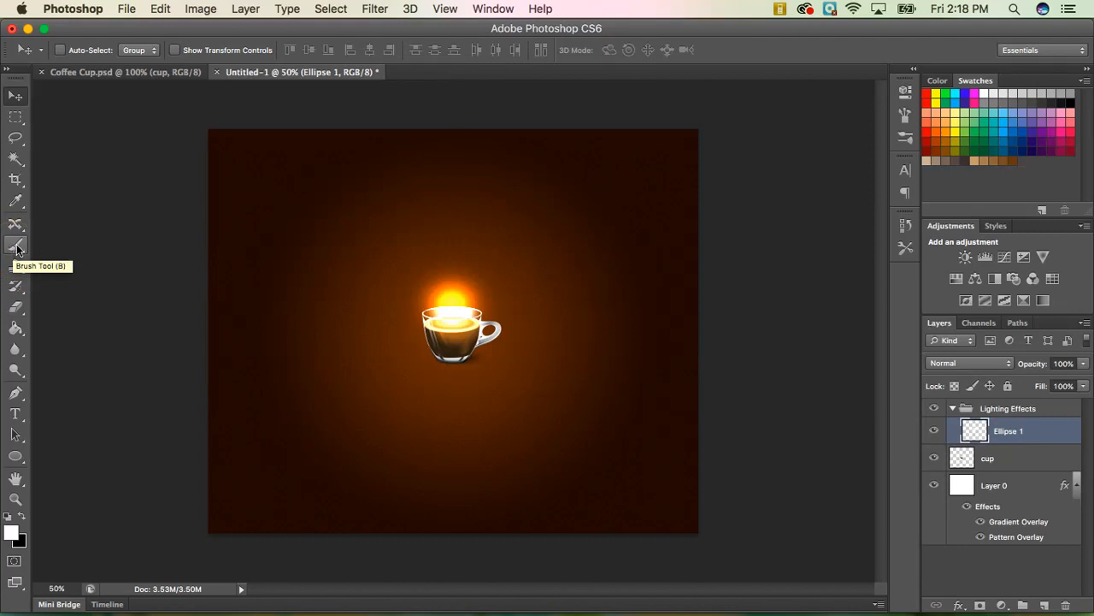
Switch to the Brush Tool, disable Color Dynamics and Transfer, and enable Protect Texture.
mouse_move(17, 249)
left_mouse_down()
mouse_move(68, 270)
mouse_move(67, 295)
mouse_move(85, 265)
mouse_move(80, 247)
left_mouse_up()
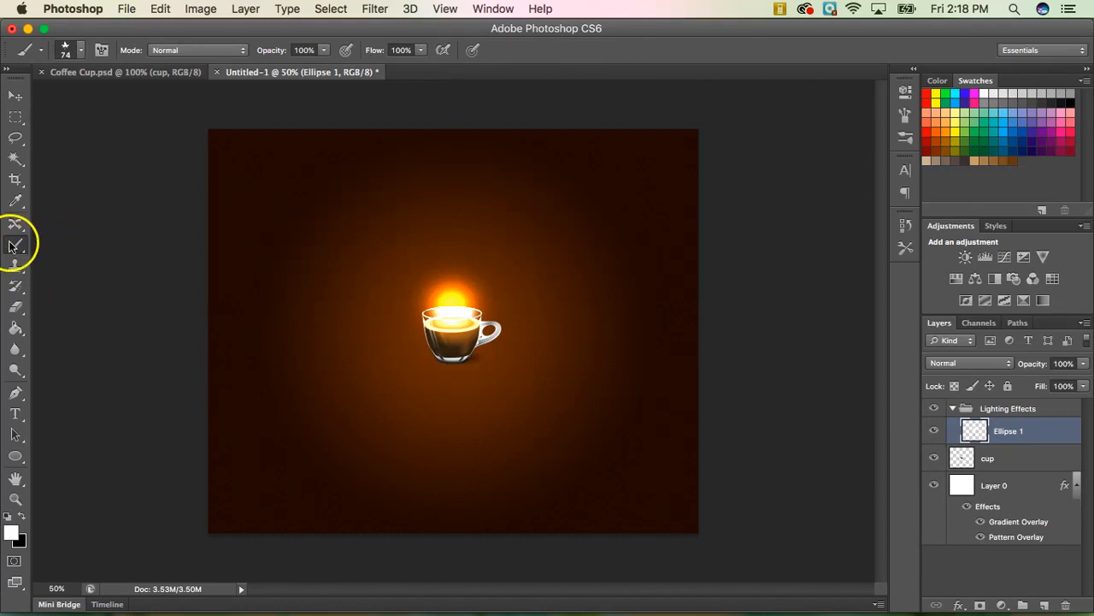
left_click(100, 51)
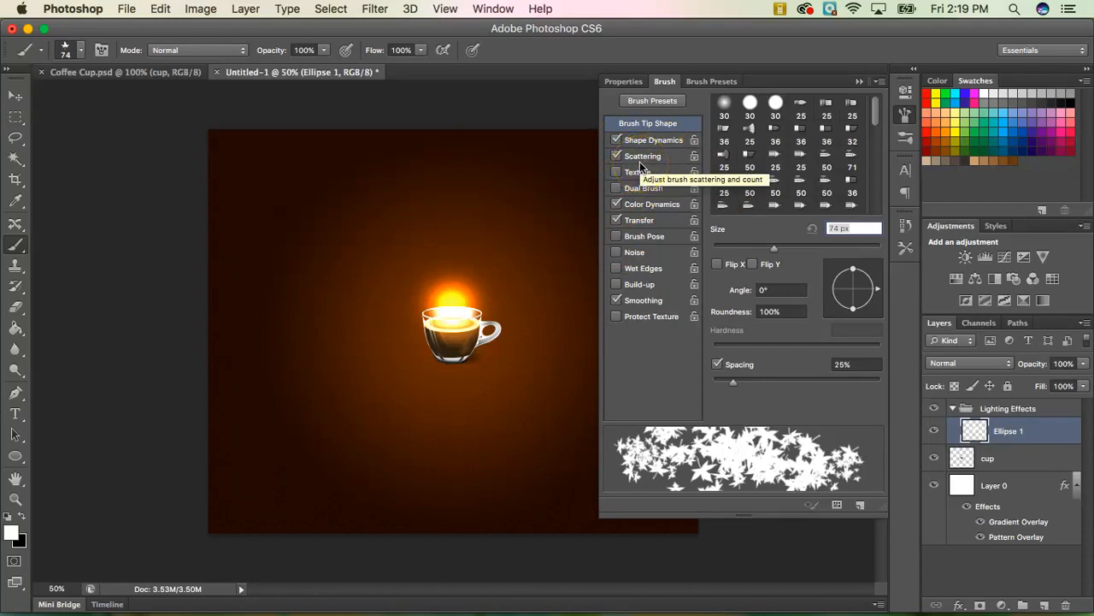
left_click(616, 204)
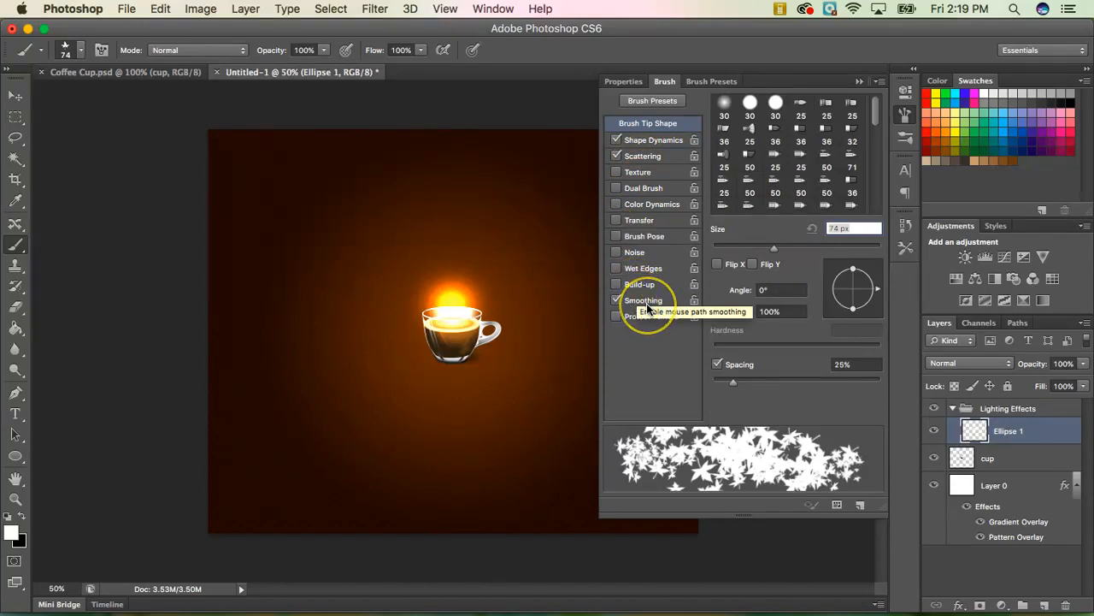
left_click(641, 351)
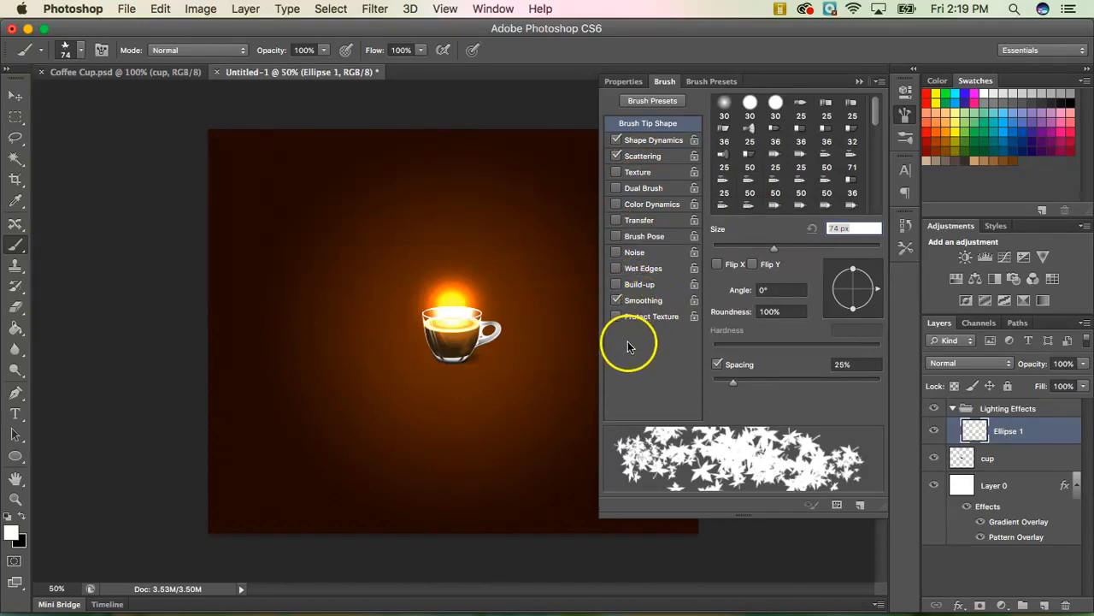
left_click(617, 317)
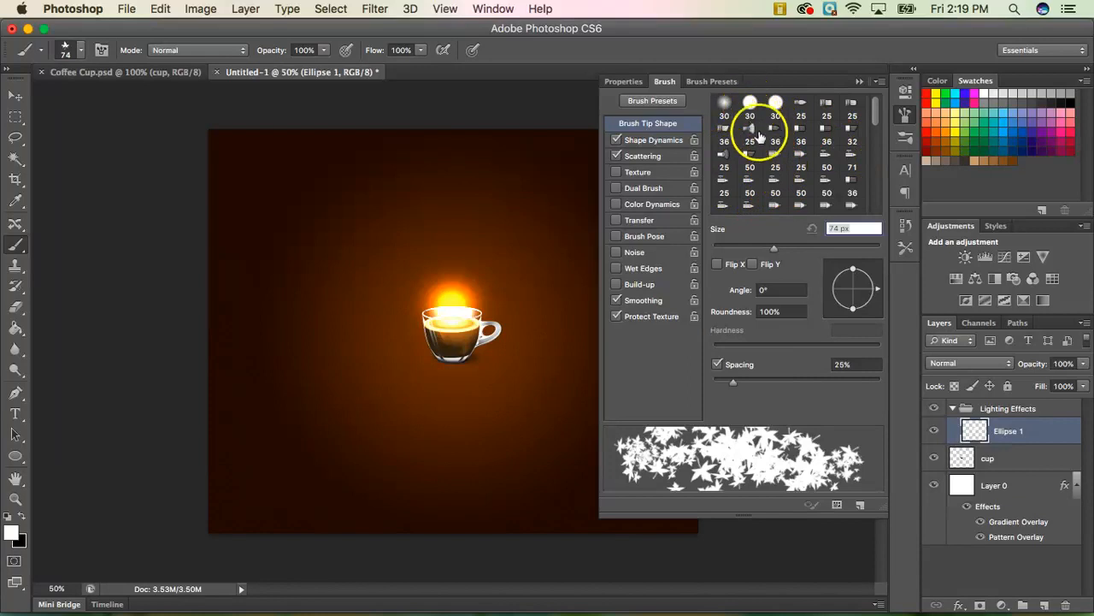
Use the 9 px erodible-point tip with 375% spacing and 0% Angle Jitter.
left_click_drag(875, 112, 875, 126)
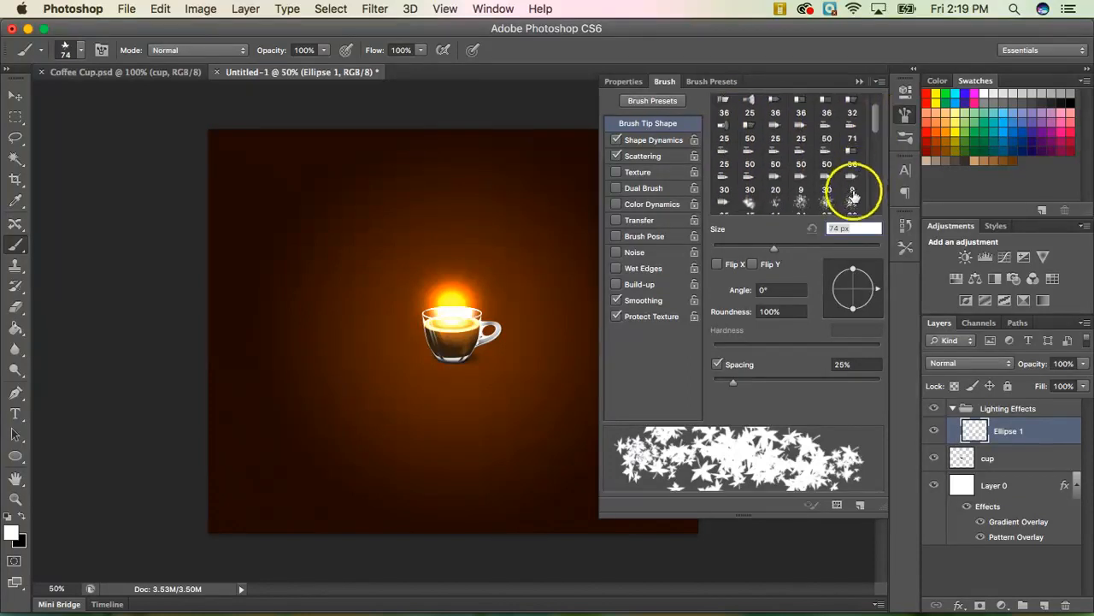
left_click(853, 181)
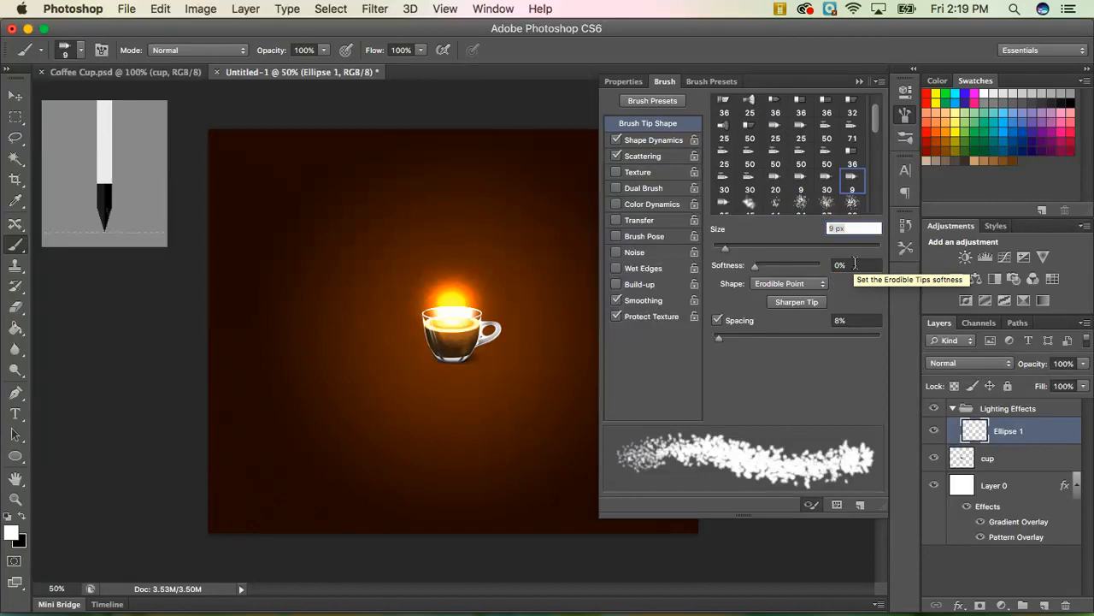
left_click(852, 320)
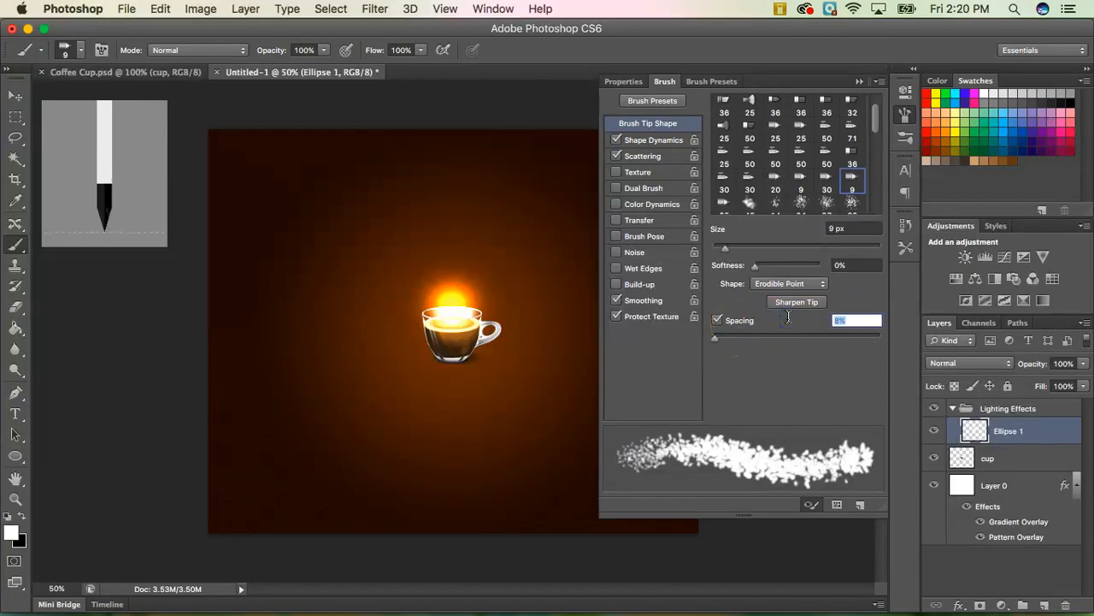
type("375")
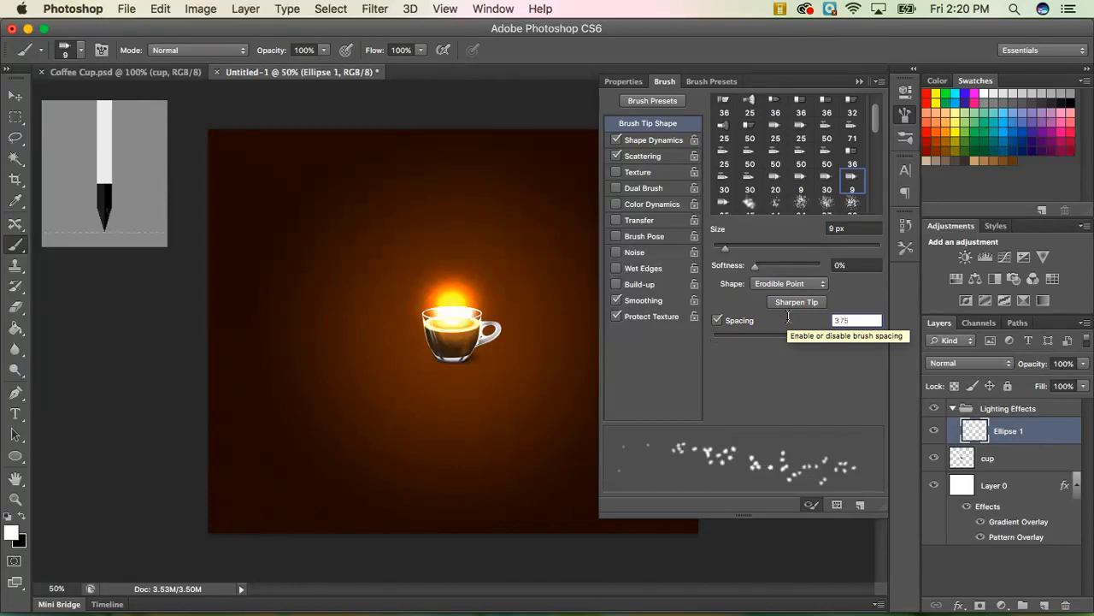
key("Return")
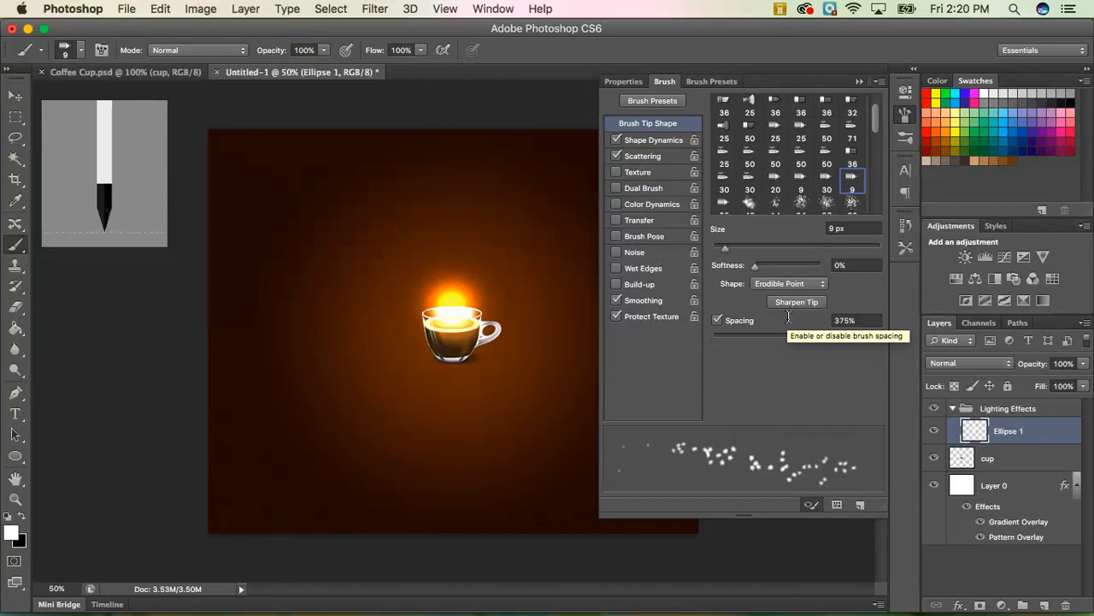
left_click(650, 141)
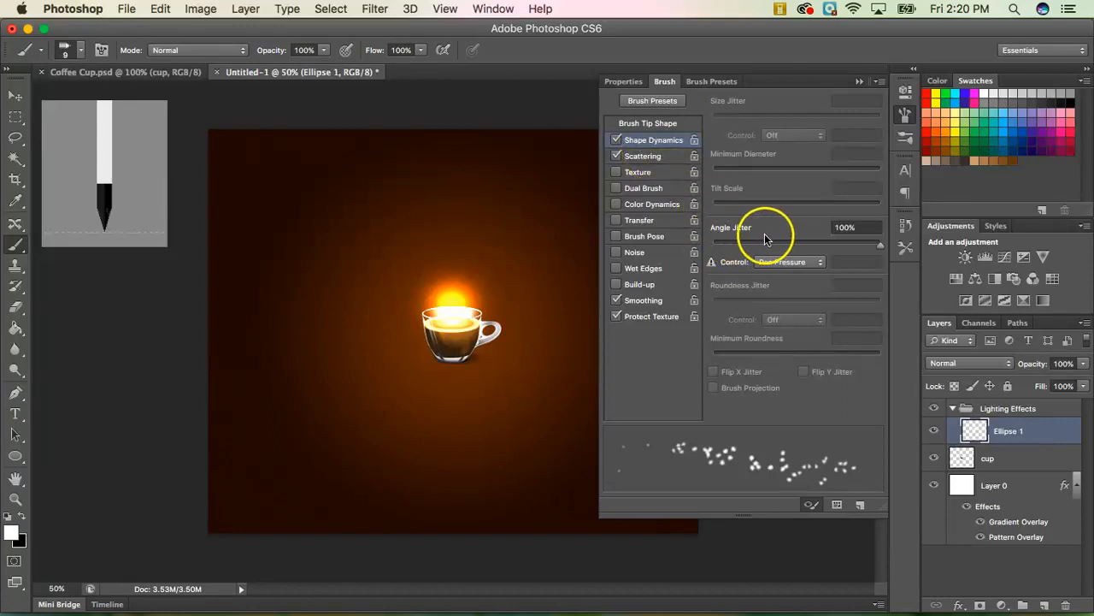
left_click_drag(878, 245, 708, 247)
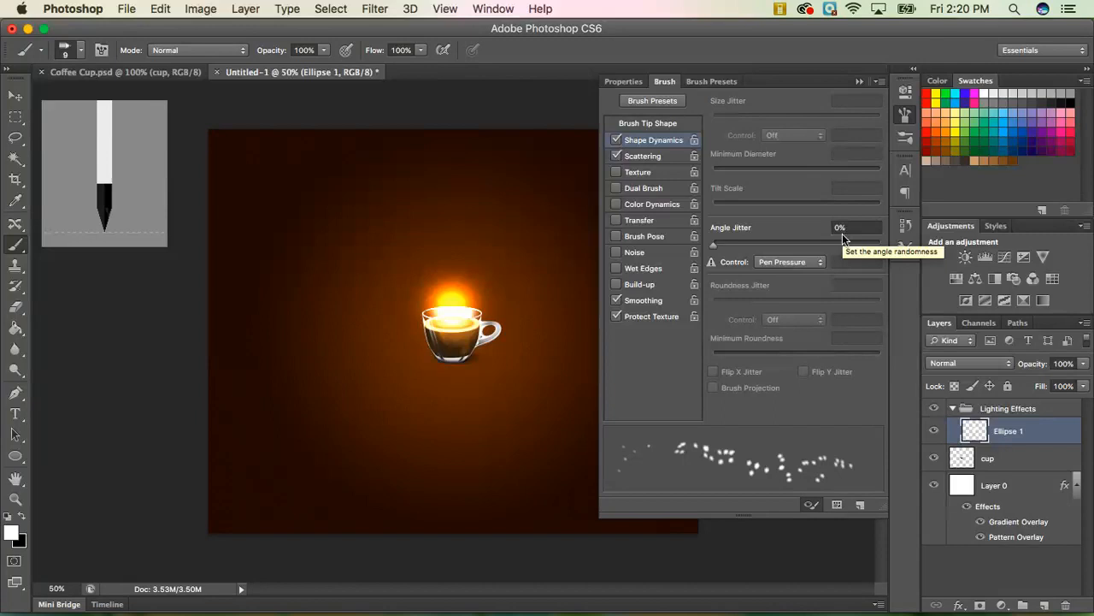
Set Scattering to 1000% on both axes with Count 2 and 100% Count Jitter.
left_click(656, 159)
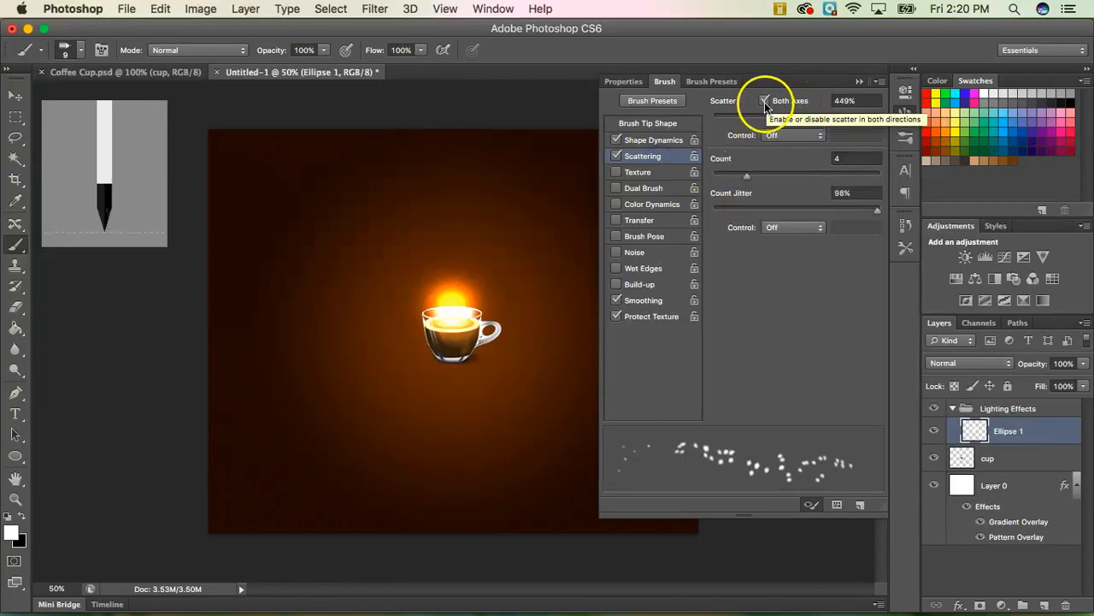
left_click(827, 102)
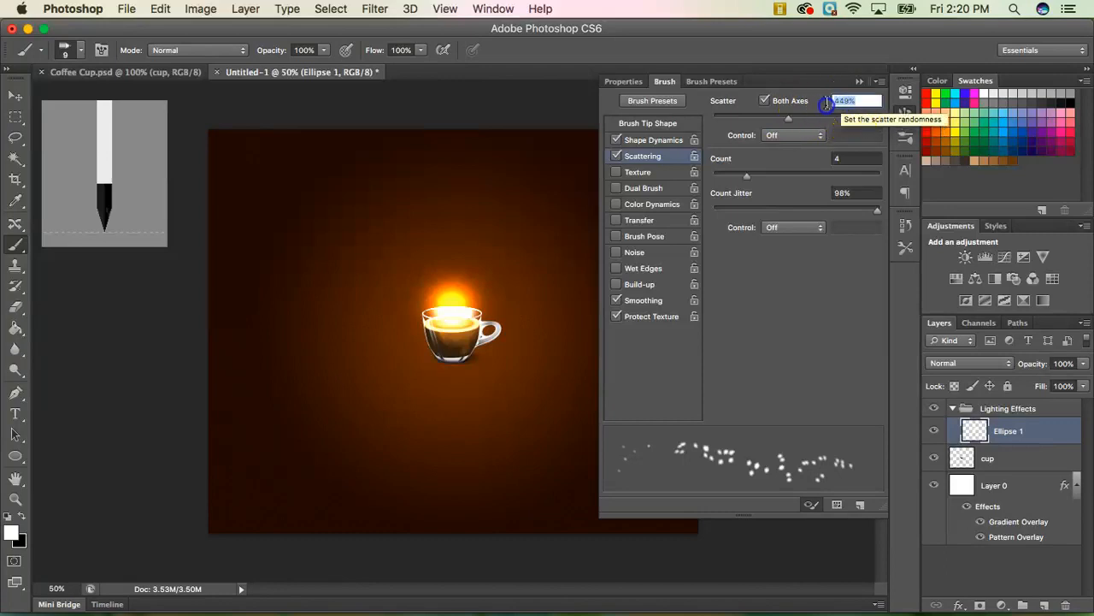
type("1000")
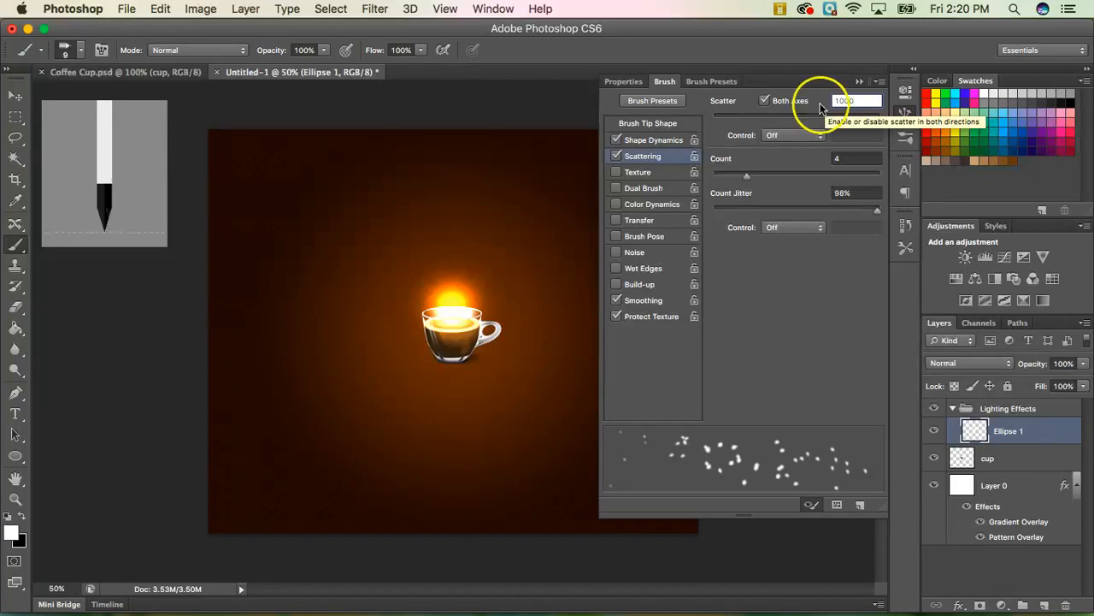
left_click(845, 157)
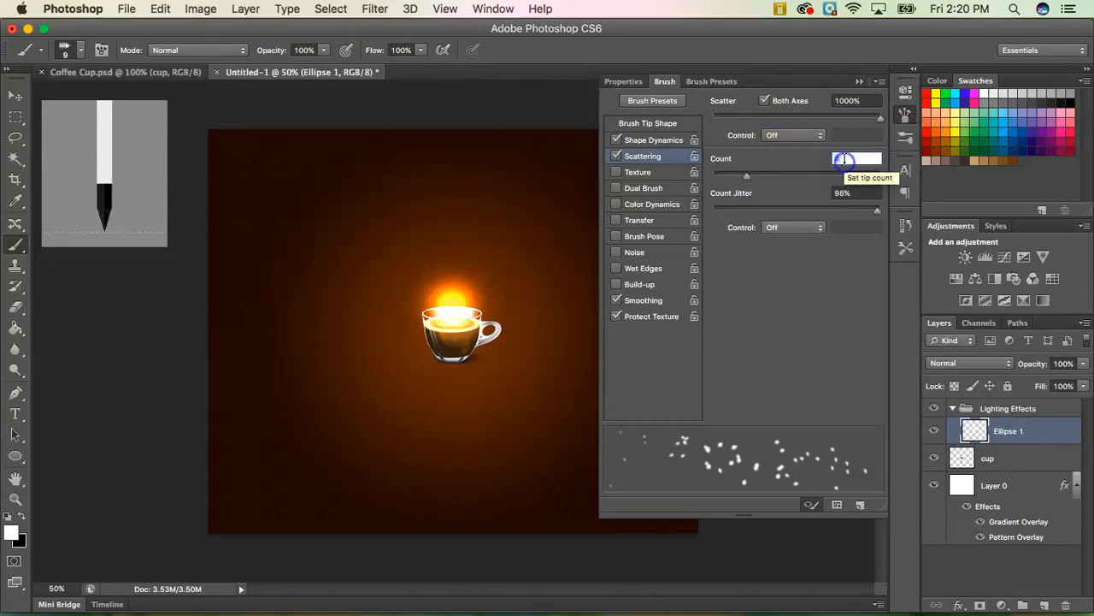
type("2")
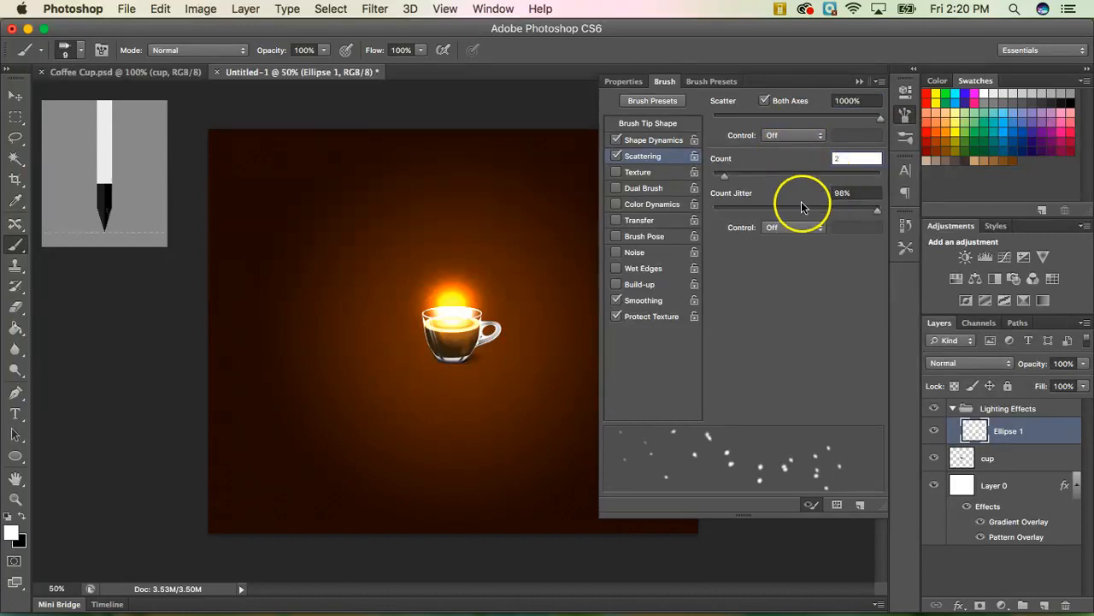
left_click(850, 192)
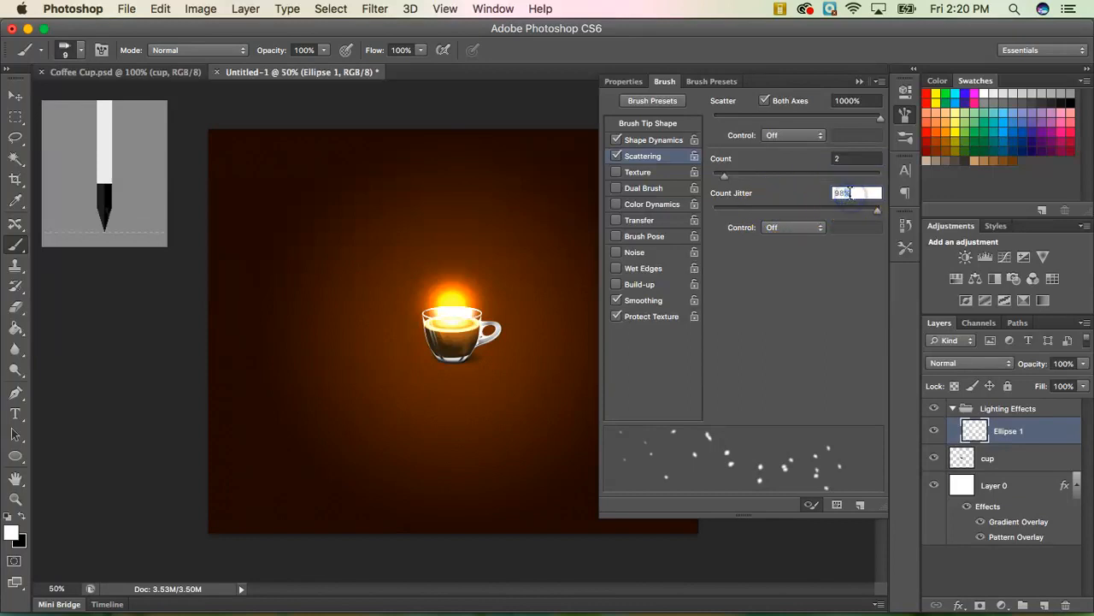
type("100")
key("Return")
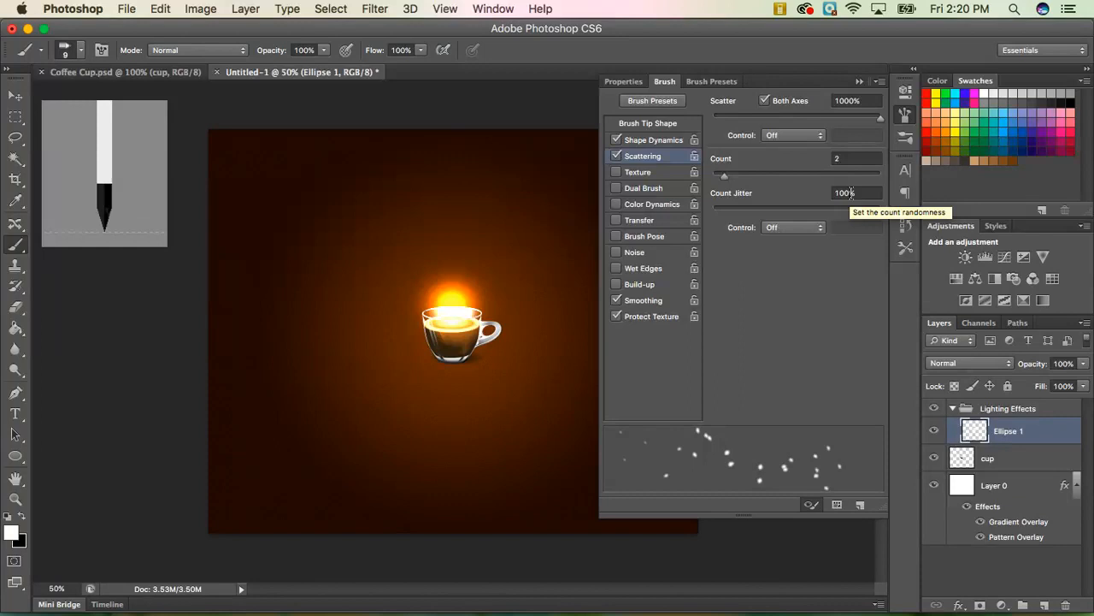
left_click(835, 261)
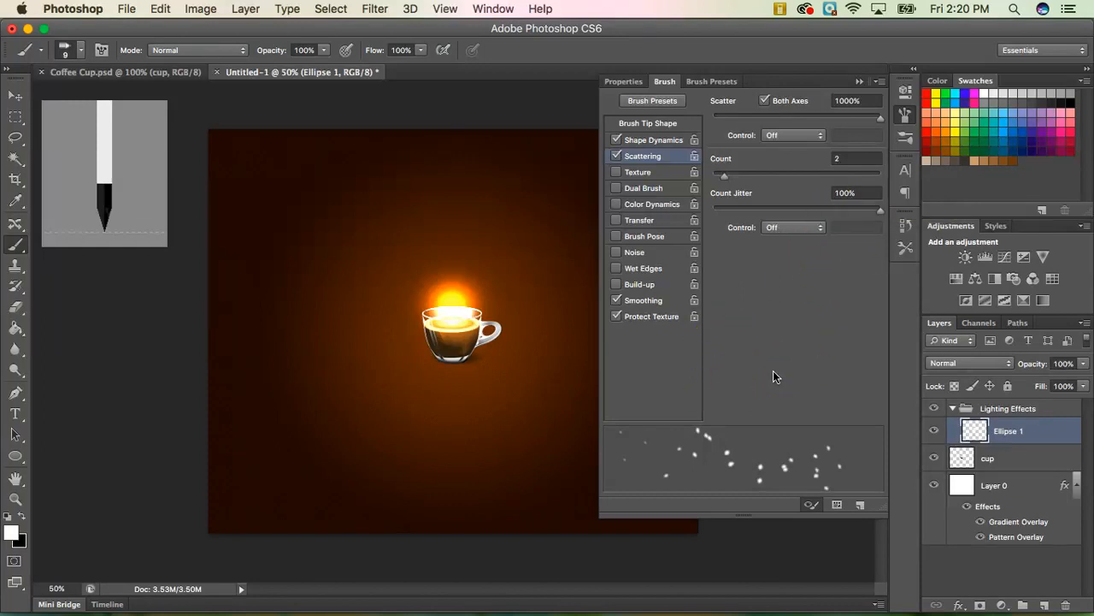
left_click(858, 83)
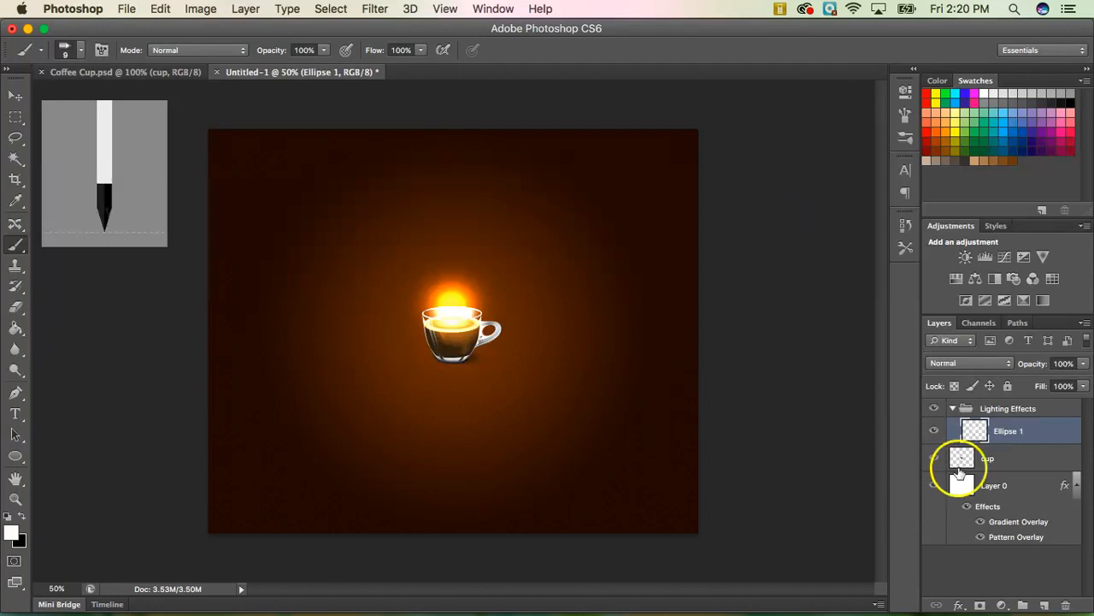
Add a new layer named 'sparks' in the Lighting Effects group.
left_click(1044, 605)
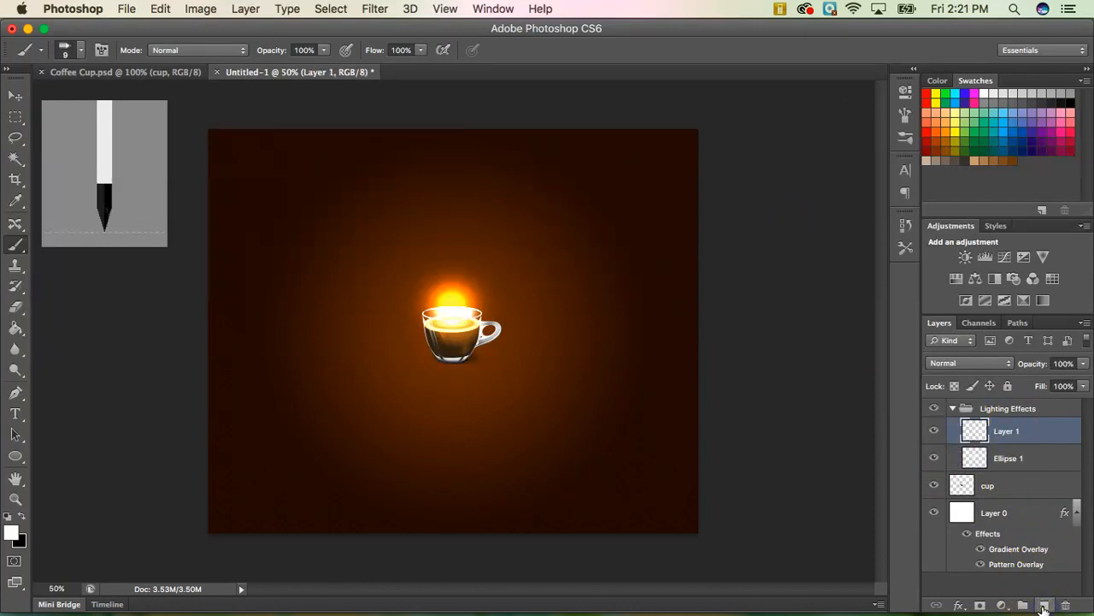
double_click(1008, 434)
type("sparks")
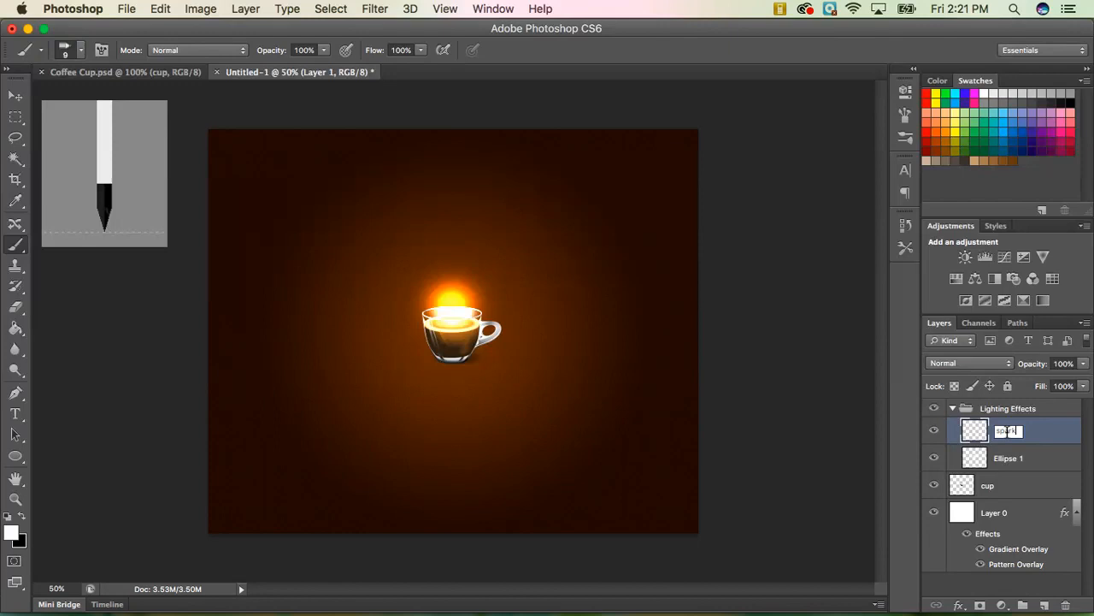
left_click(1053, 435)
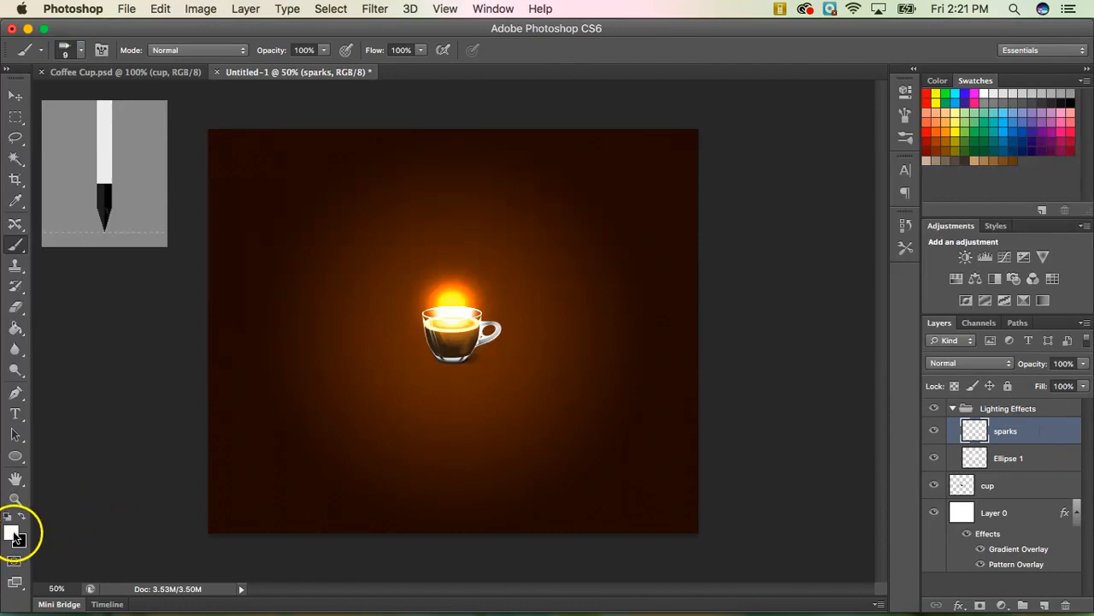
Paint several scattered spark trails rising upward from the coffee cup.
left_click_drag(454, 317, 449, 275)
left_click_drag(444, 210, 440, 204)
mouse_move(456, 311)
left_mouse_down()
mouse_move(463, 258)
mouse_move(449, 302)
mouse_move(428, 254)
mouse_move(469, 291)
mouse_move(454, 283)
mouse_move(462, 237)
left_mouse_up()
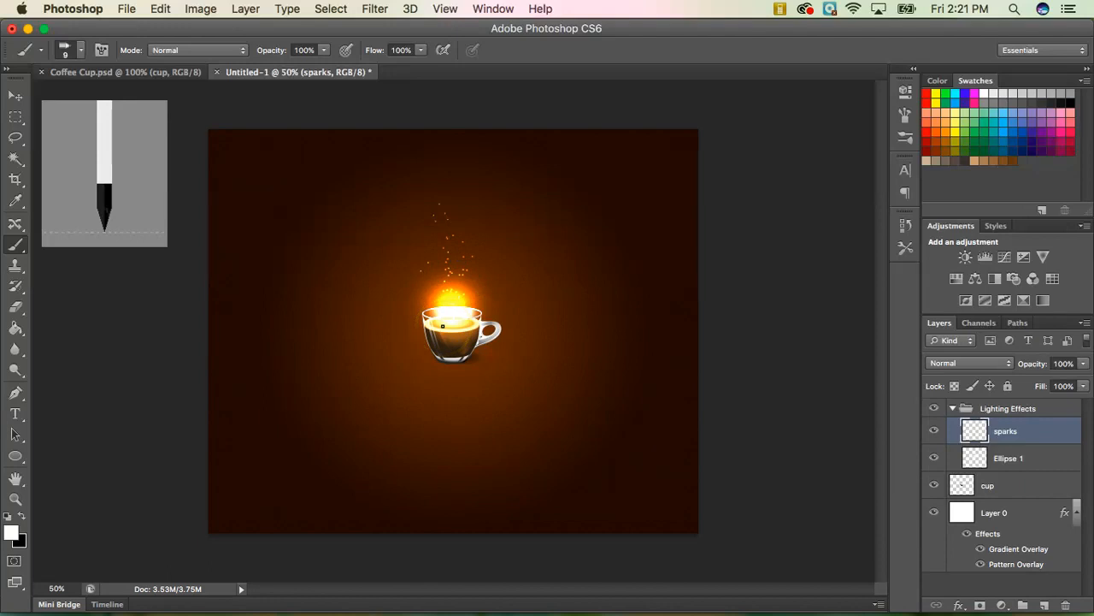
left_click_drag(455, 297, 423, 182)
left_click_drag(448, 294, 439, 261)
left_click_drag(430, 224, 426, 198)
left_click_drag(453, 295, 477, 225)
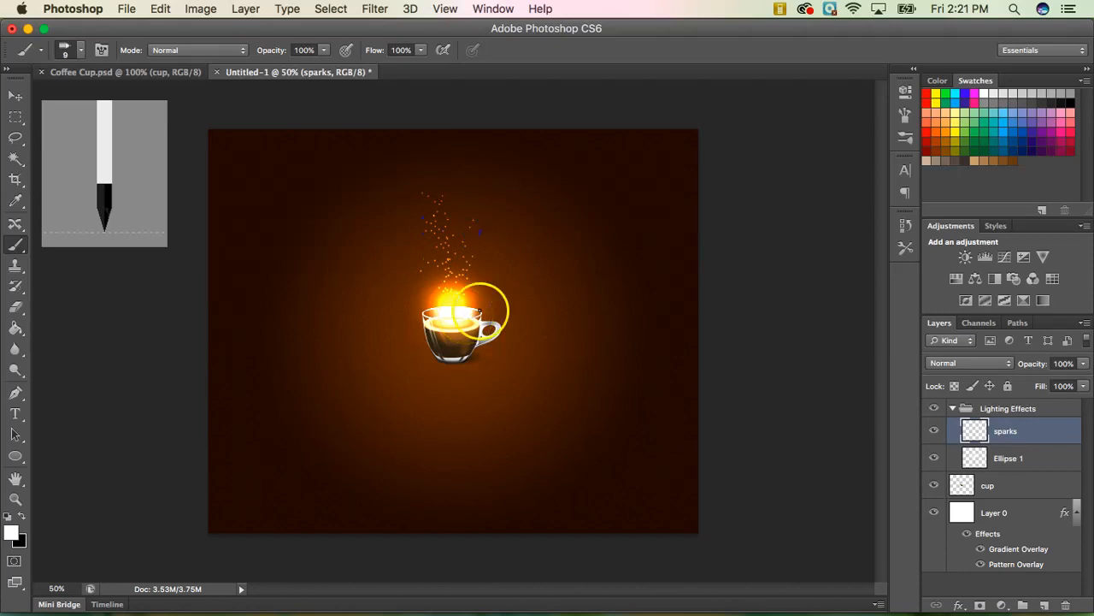
Give the sparks layer a Color Dodge Outer Glow at 99% opacity.
right_click(1048, 436)
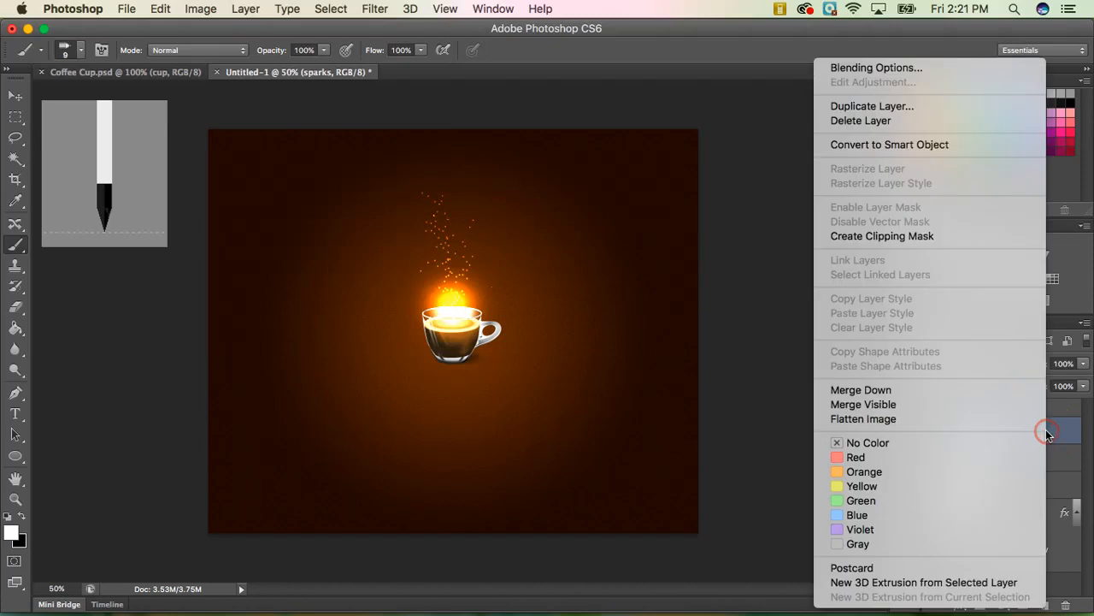
left_click(894, 67)
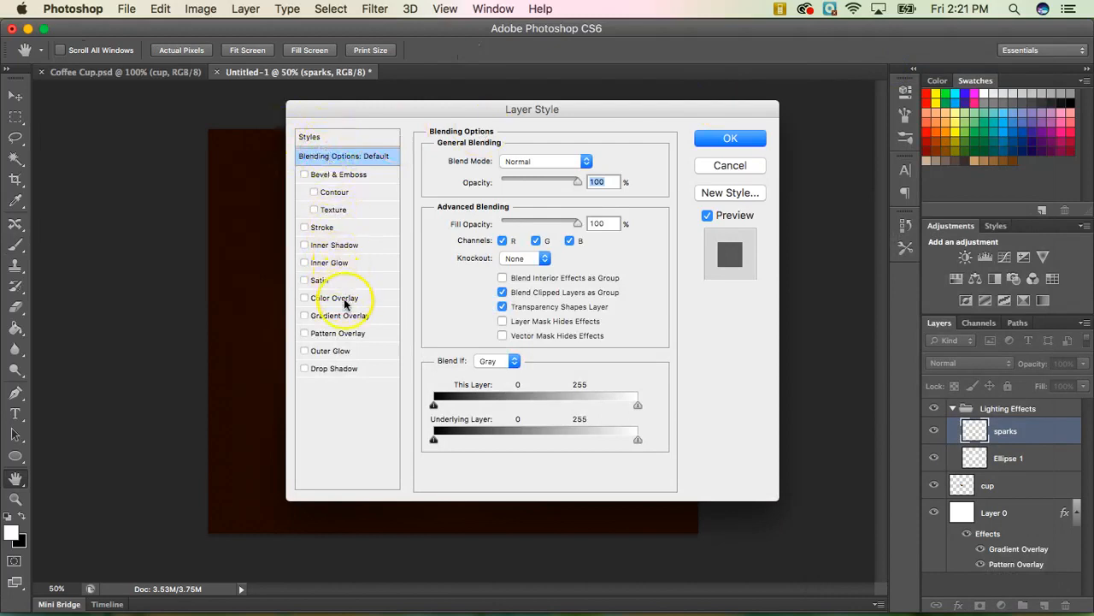
left_click(344, 353)
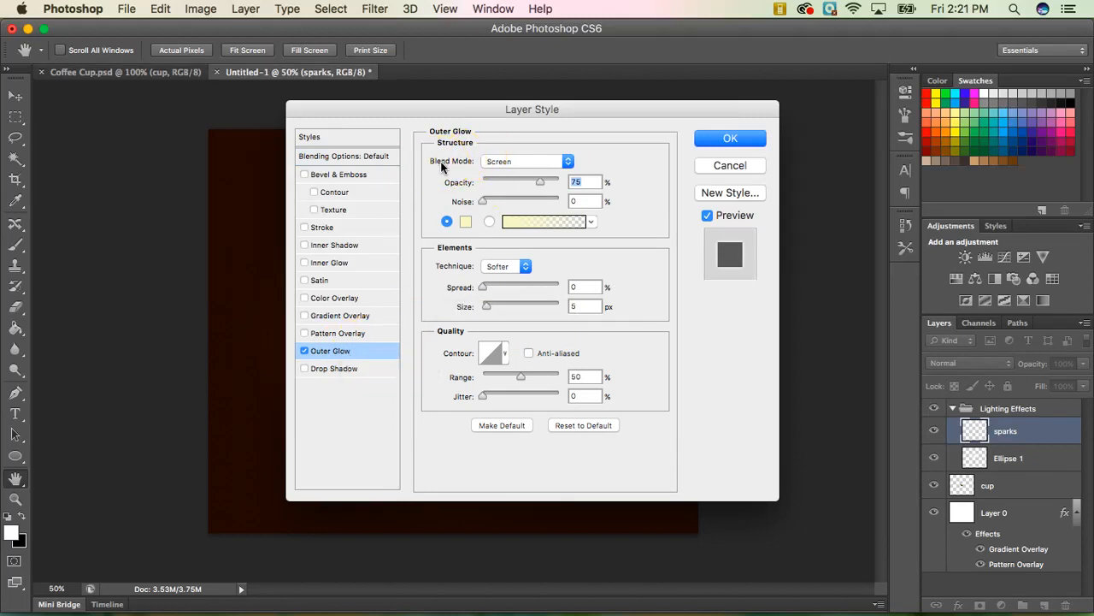
left_click(500, 163)
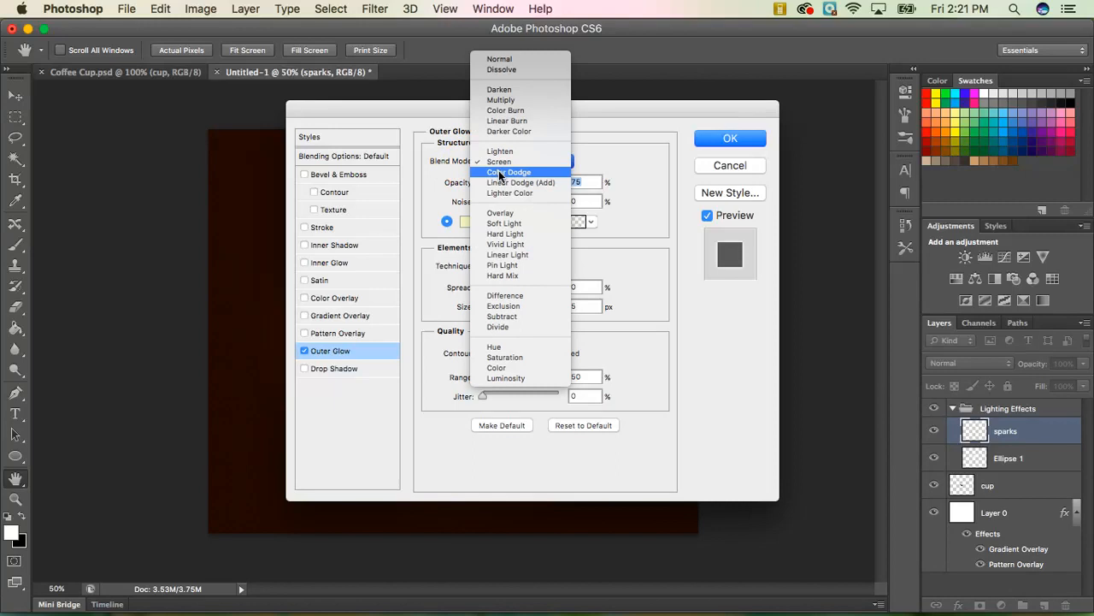
left_click(501, 174)
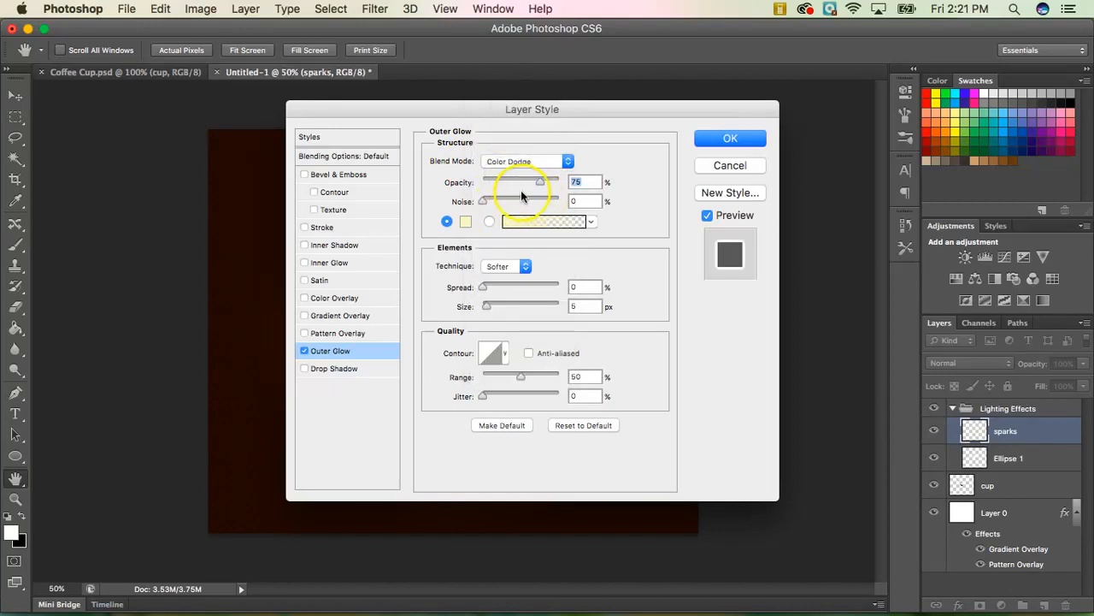
type("99")
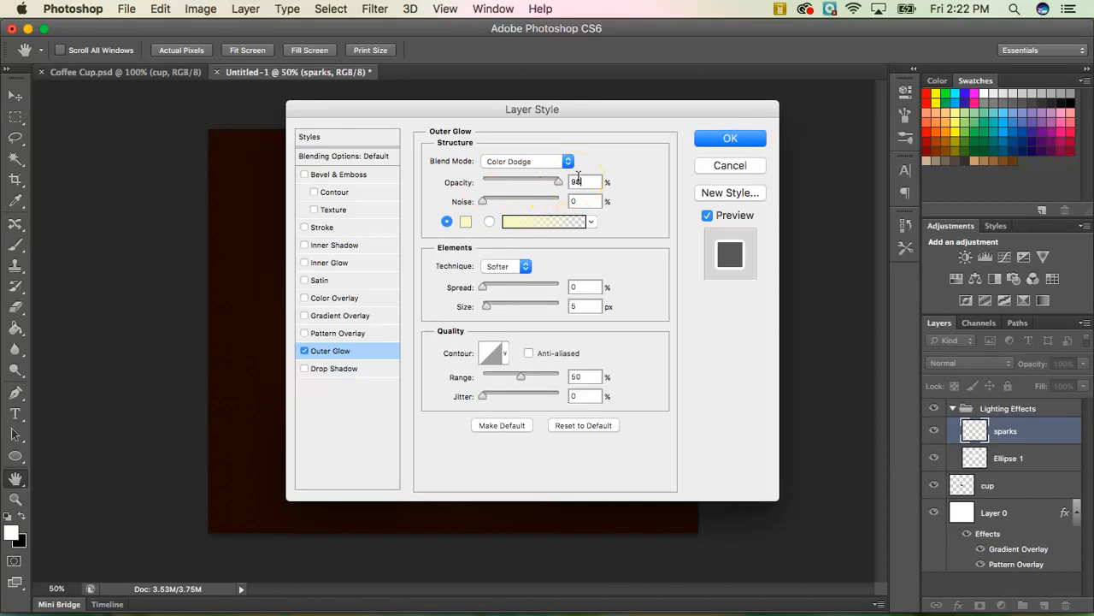
left_click(605, 250)
left_click(725, 138)
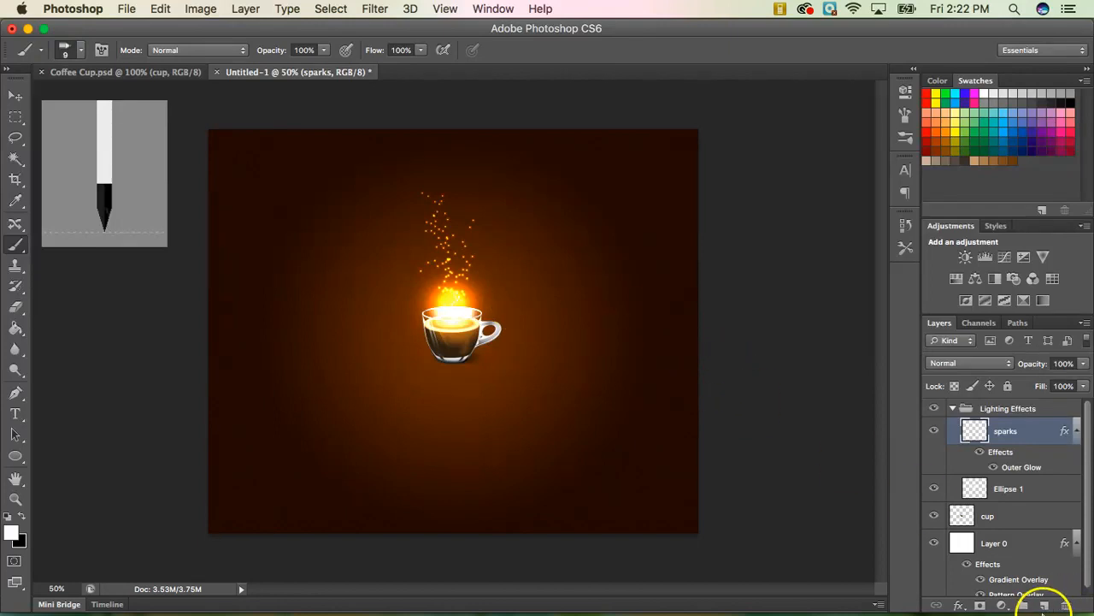
Add a new layer named 'smoke' above sparks.
left_click(1043, 605)
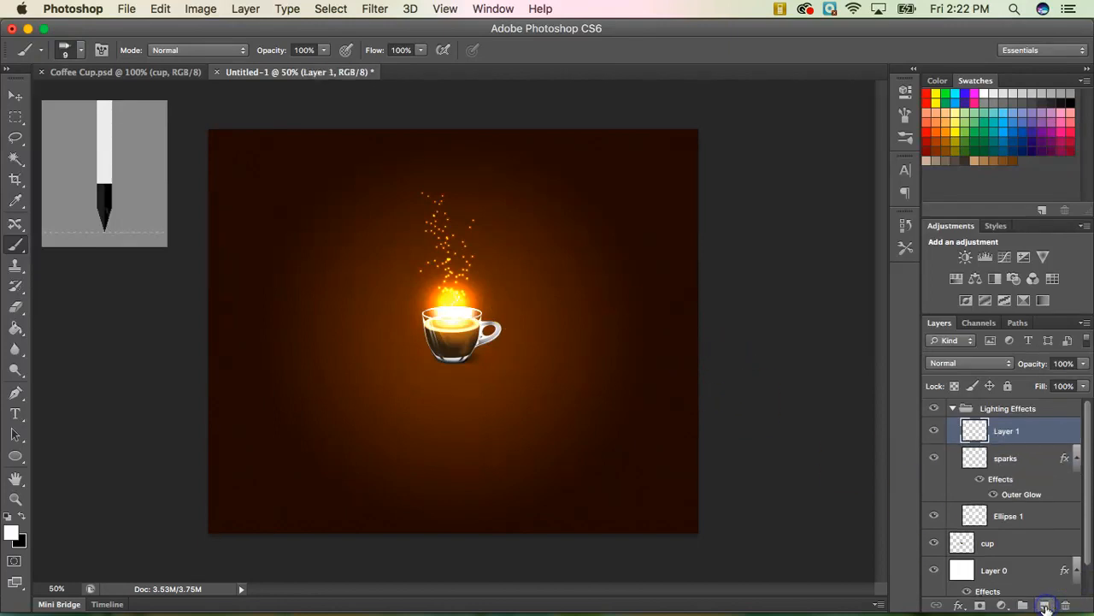
double_click(1007, 432)
type("sm")
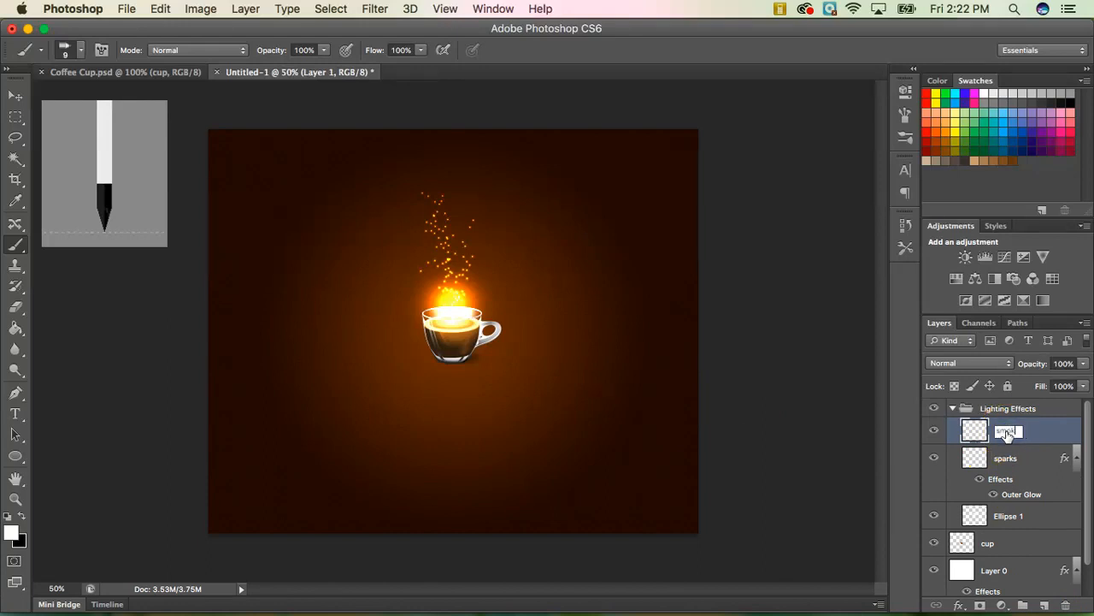
type("oke")
key("Return")
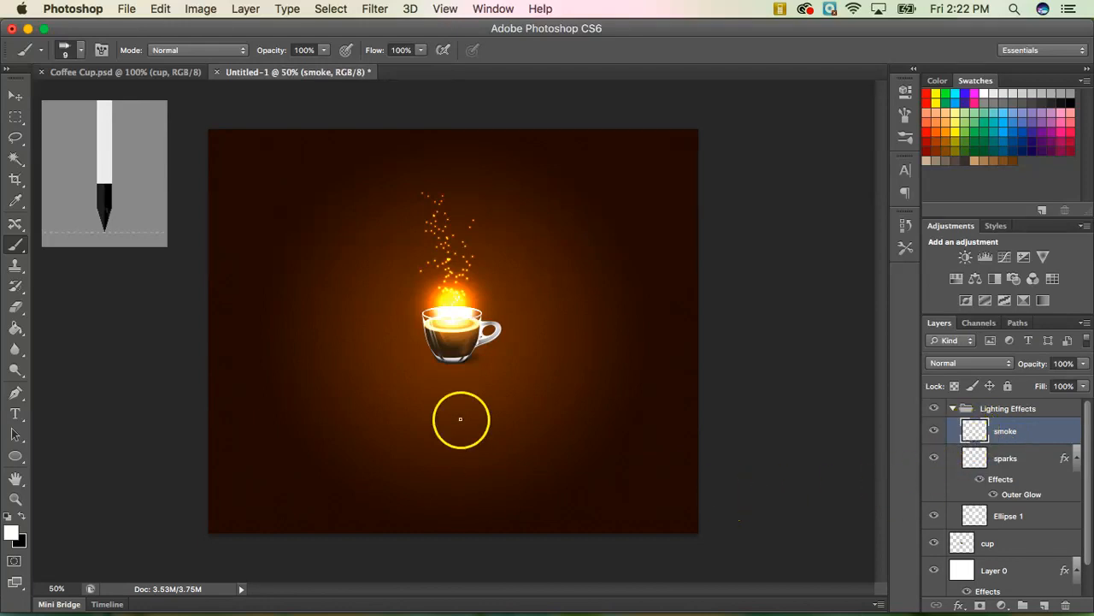
Draw a Lasso selection with 40 px feather arching above the cup.
left_click(18, 138)
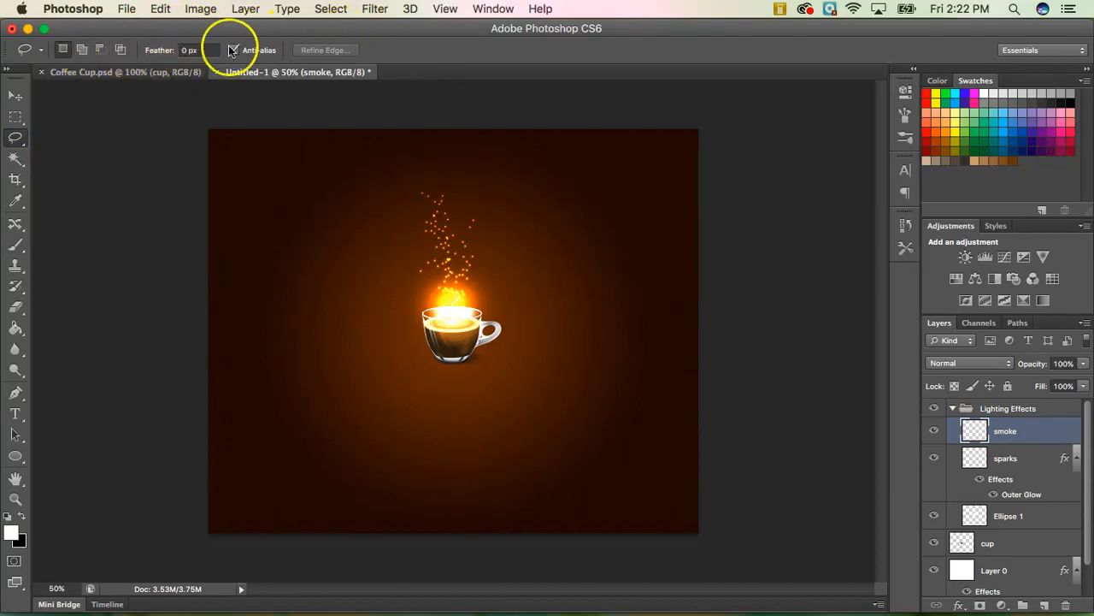
double_click(181, 49)
type("40")
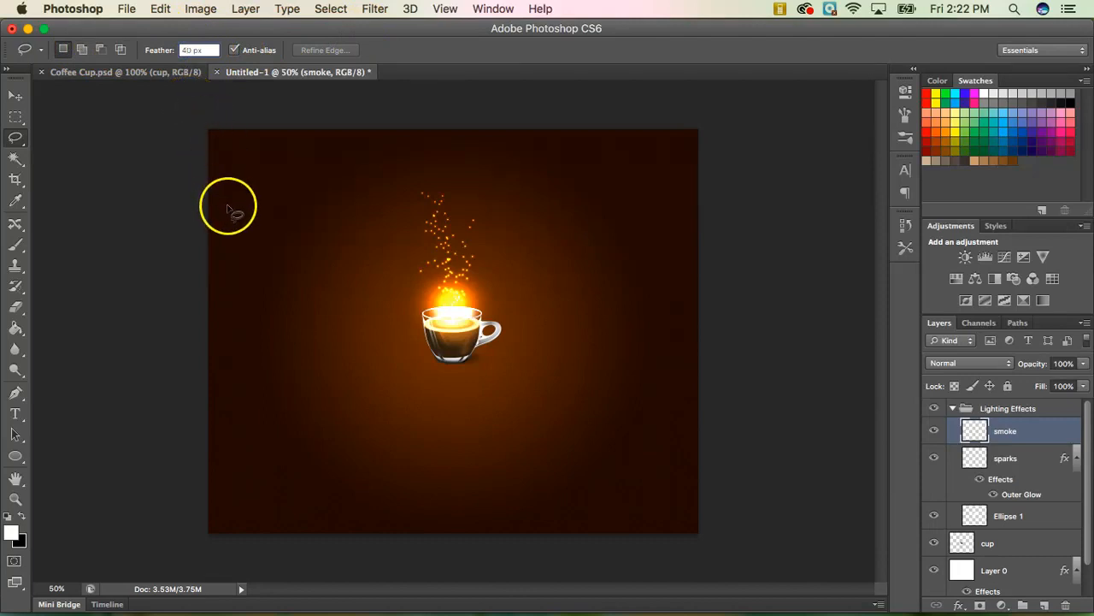
mouse_move(466, 325)
left_mouse_down()
mouse_move(497, 295)
mouse_move(499, 261)
mouse_move(417, 239)
mouse_move(395, 258)
mouse_move(407, 313)
mouse_move(465, 326)
left_mouse_up()
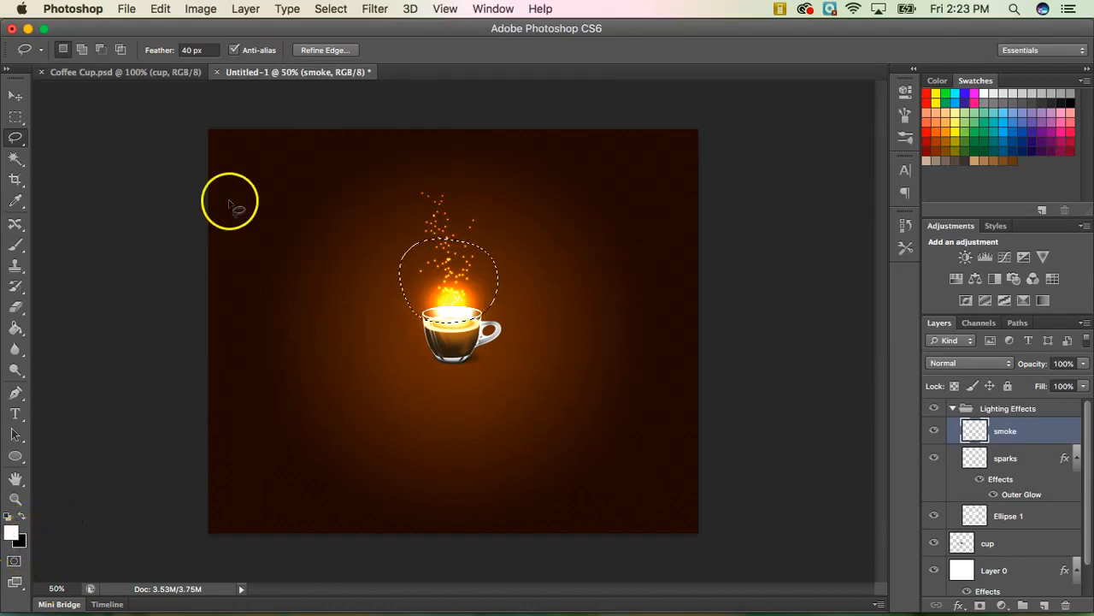
Fill the selection with Filter > Render > Clouds.
left_click(374, 14)
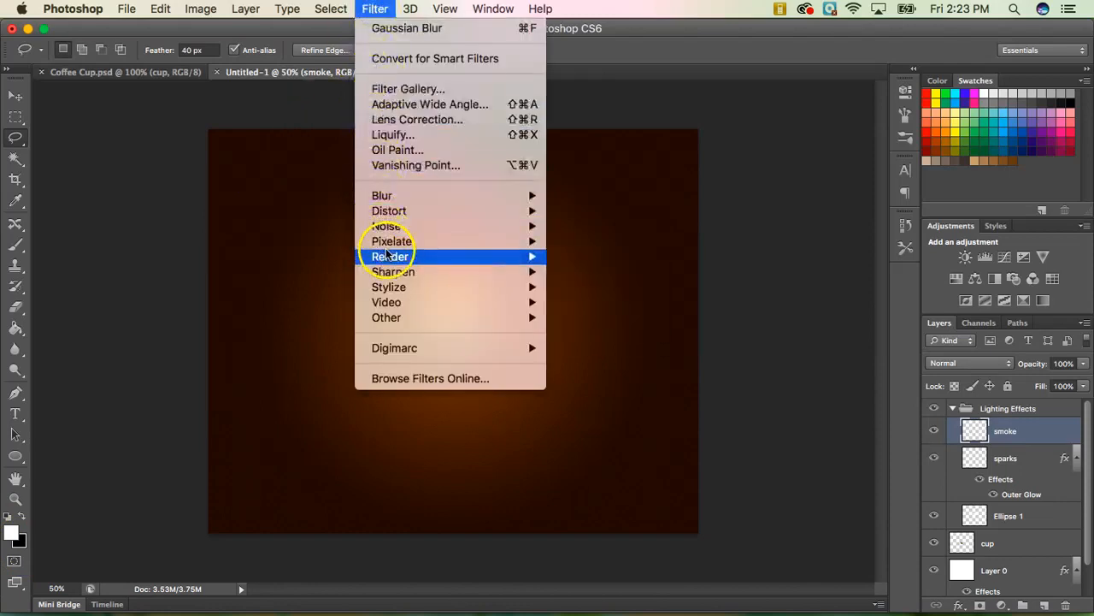
mouse_move(398, 254)
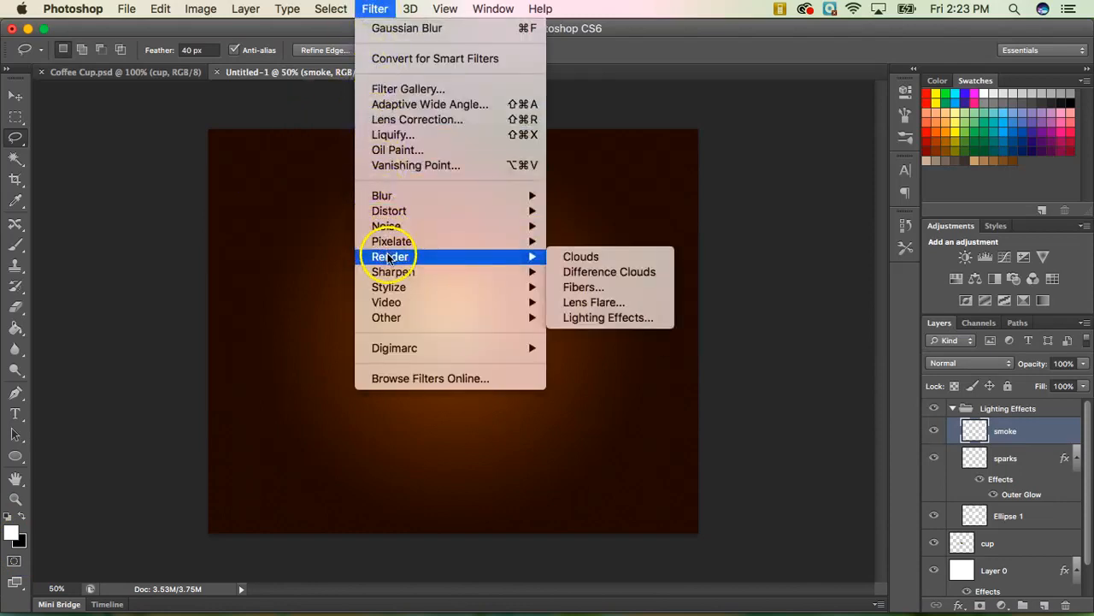
left_click(591, 256)
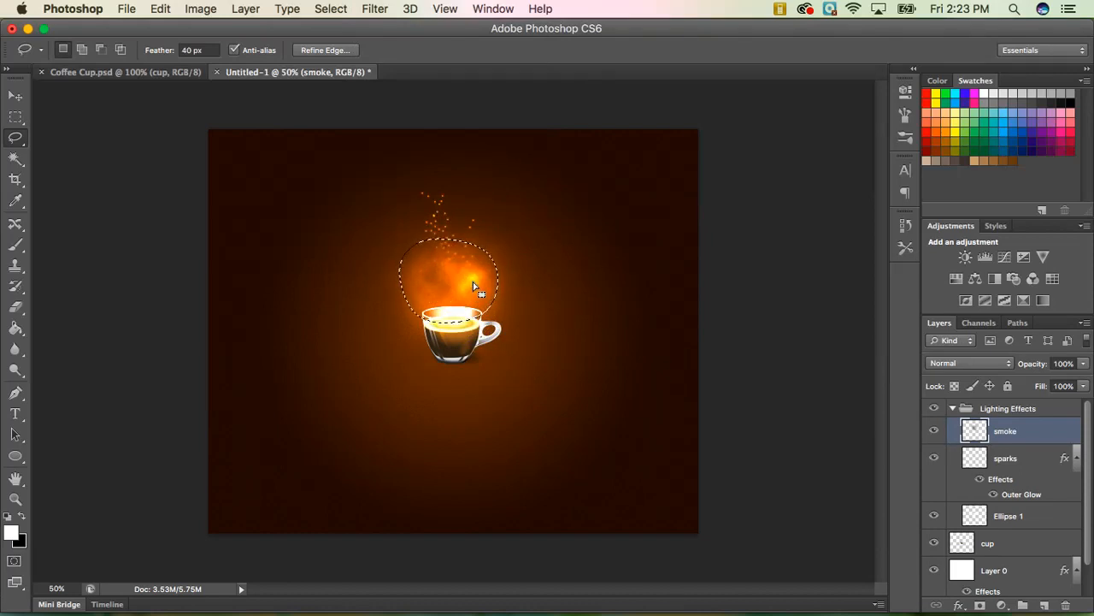
Deselect and move the smoke layer below sparks.
key("super+d")
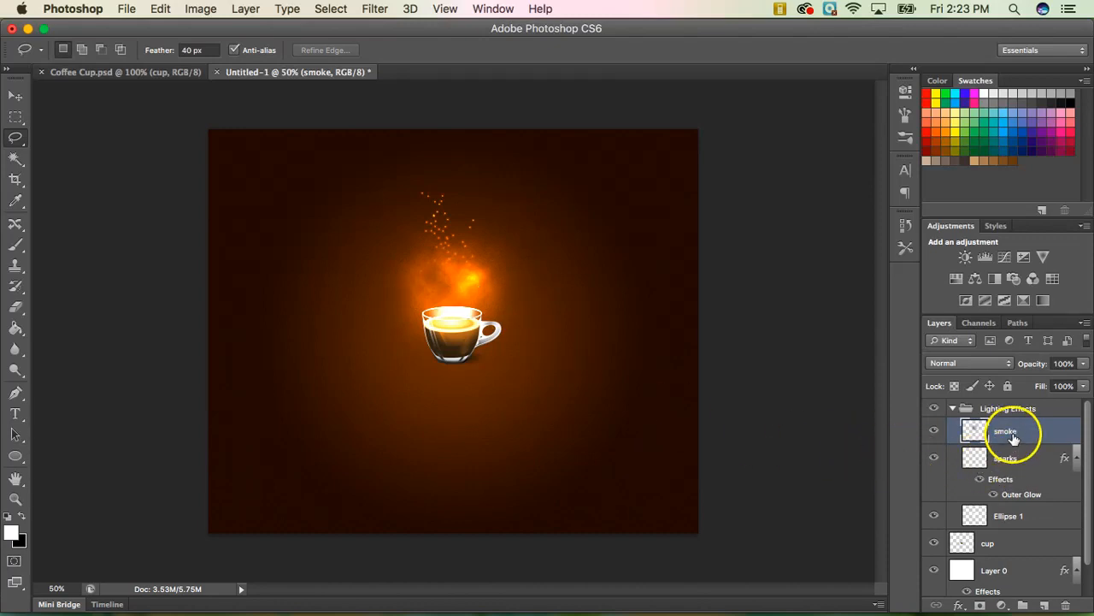
mouse_move(1028, 431)
left_mouse_down()
mouse_move(1017, 516)
mouse_move(1015, 437)
left_mouse_up()
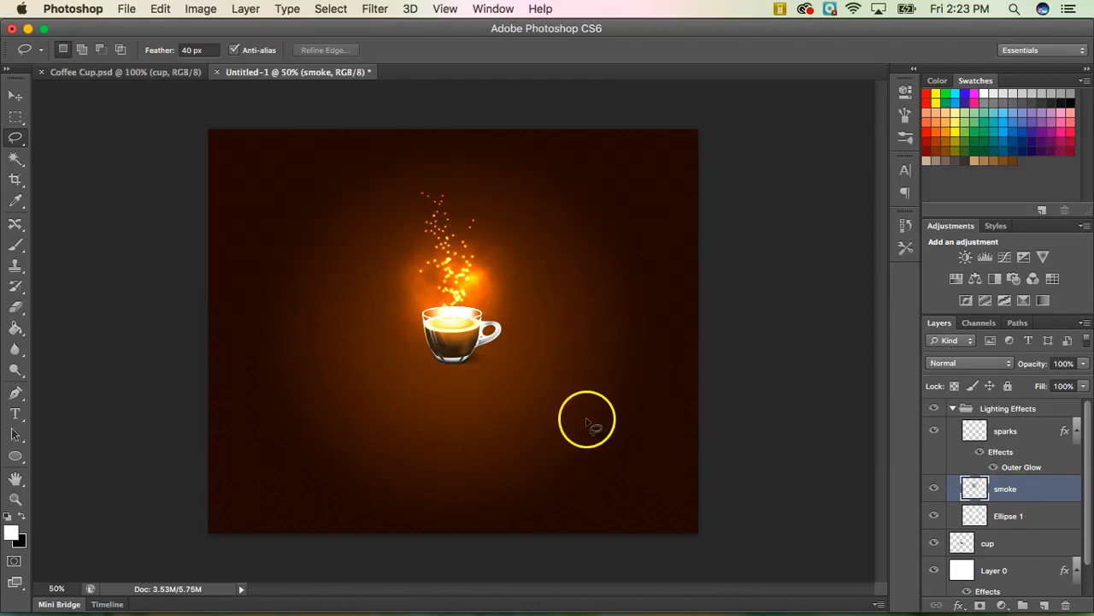
left_click(35, 559)
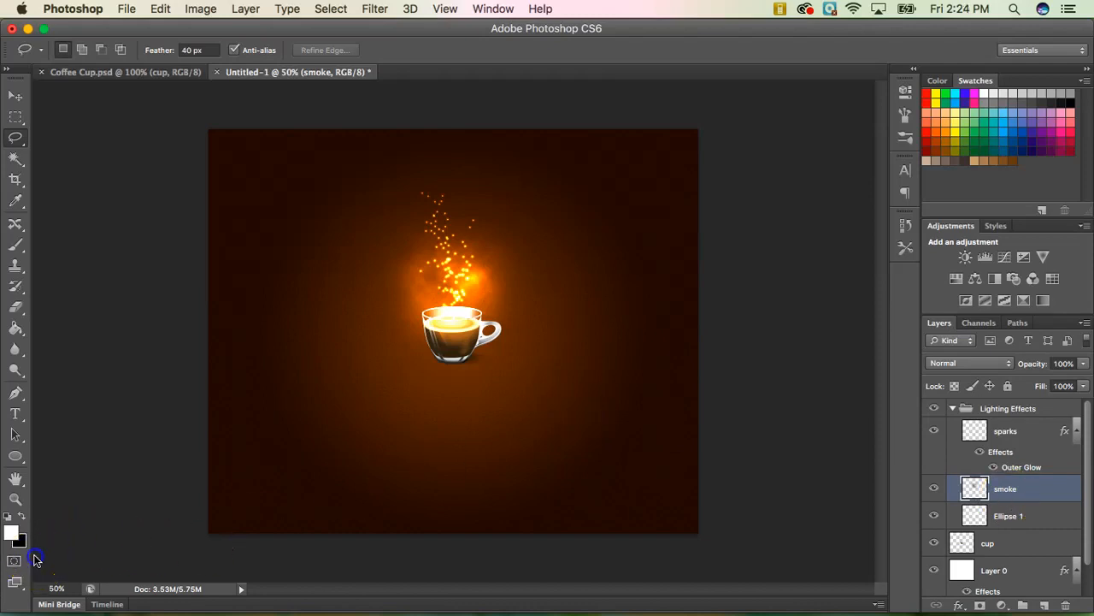